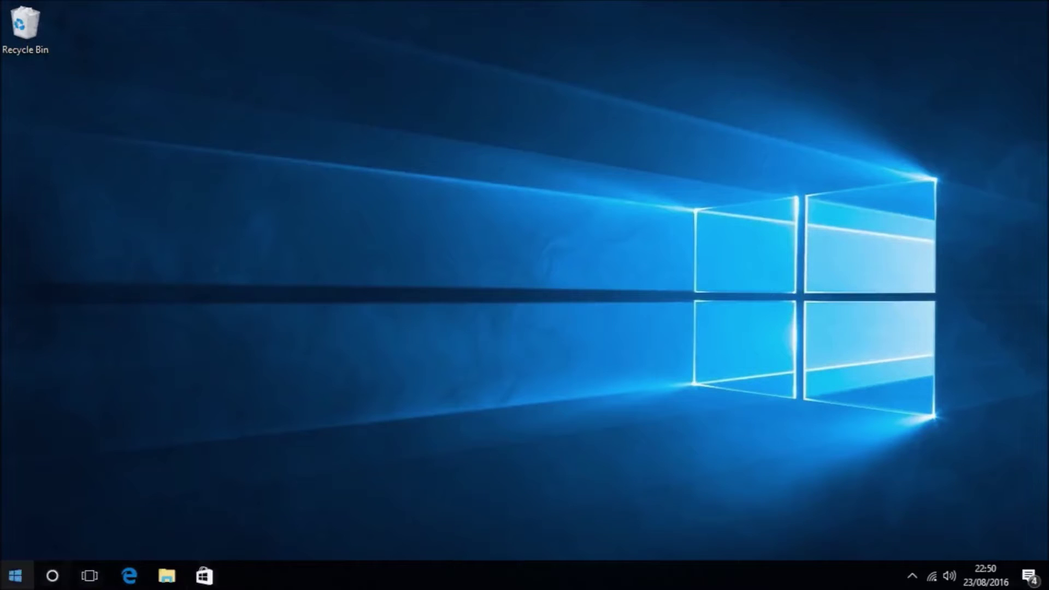
Search Bing in Edge for 'debut video capture' and save debutsetup.exe from the NCH Software page
left_click(129, 575)
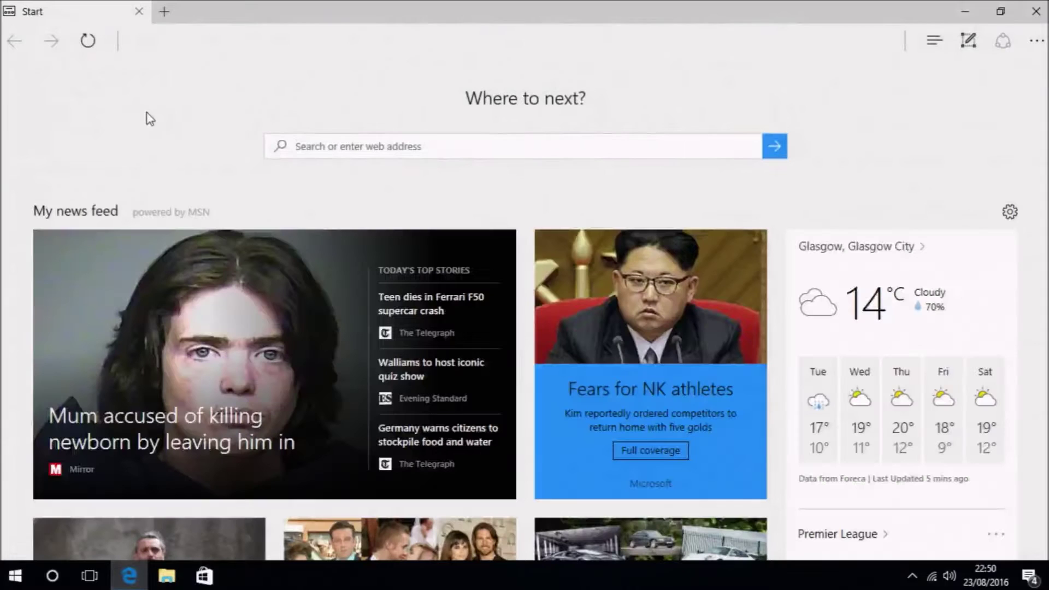
type("d")
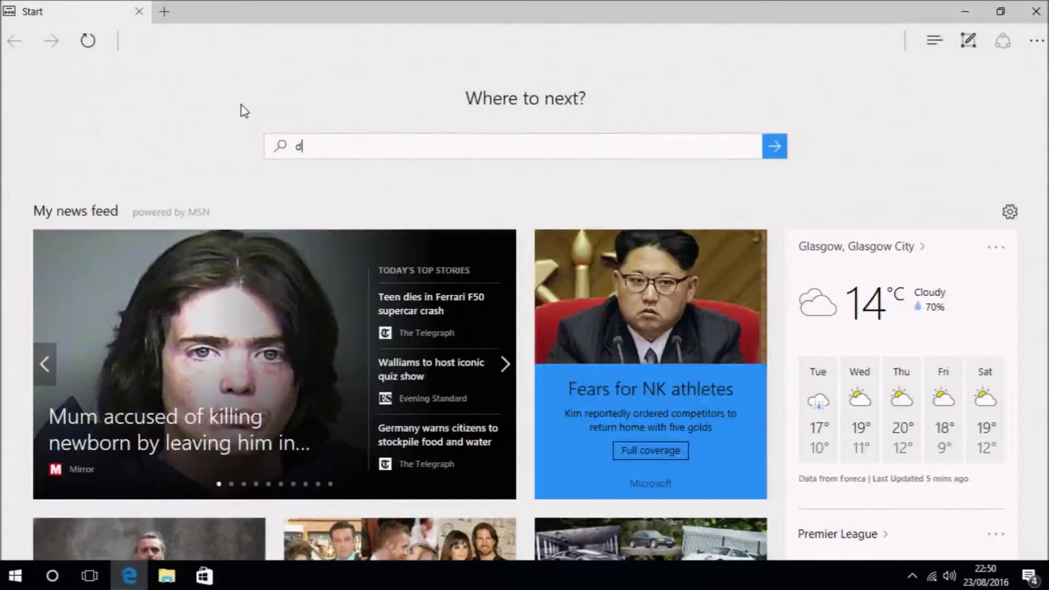
type("ebut vid")
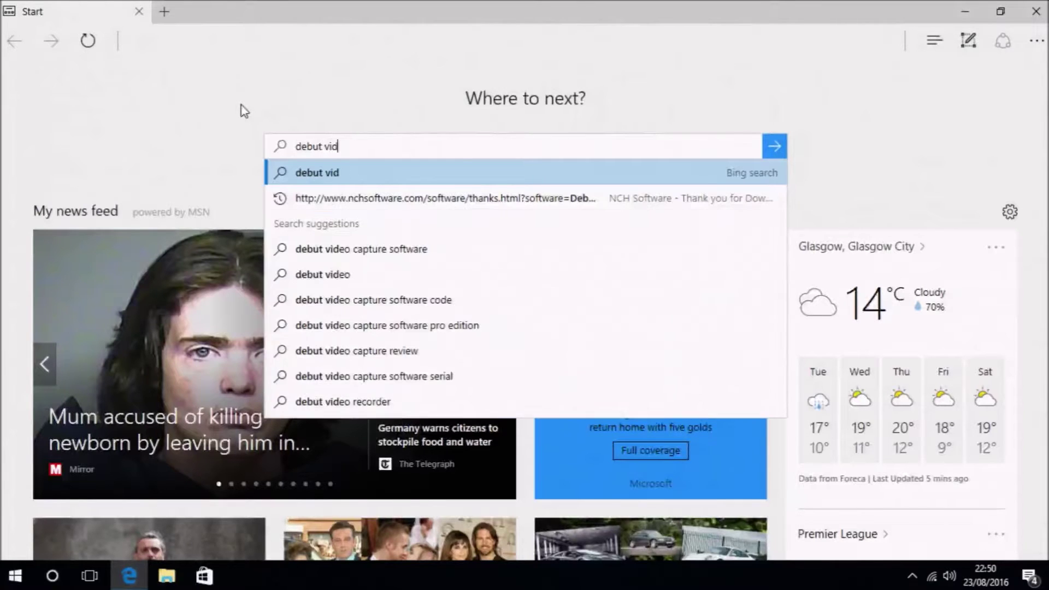
type("eo capture")
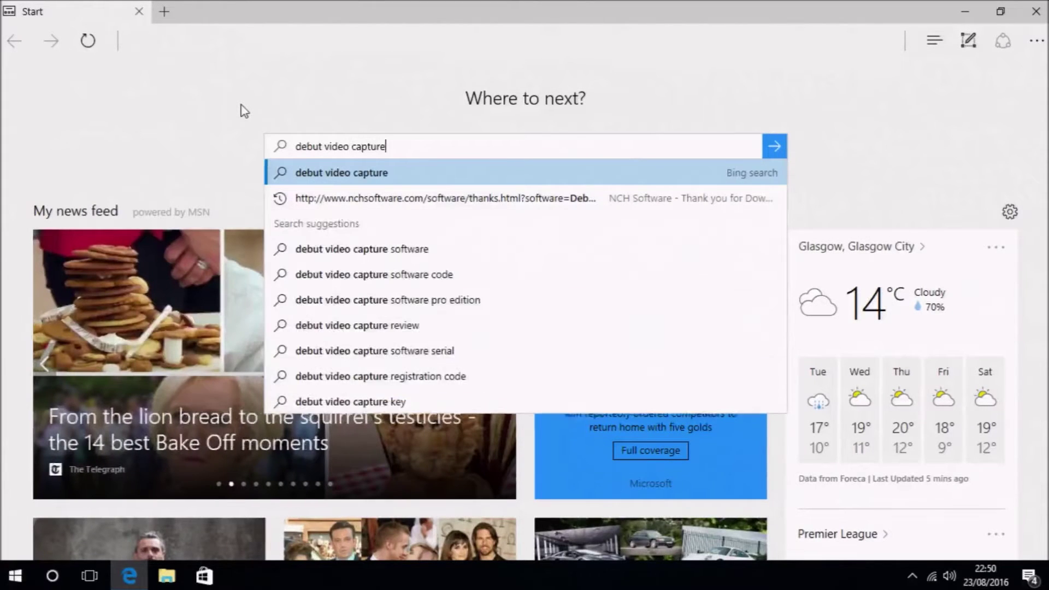
key("Return")
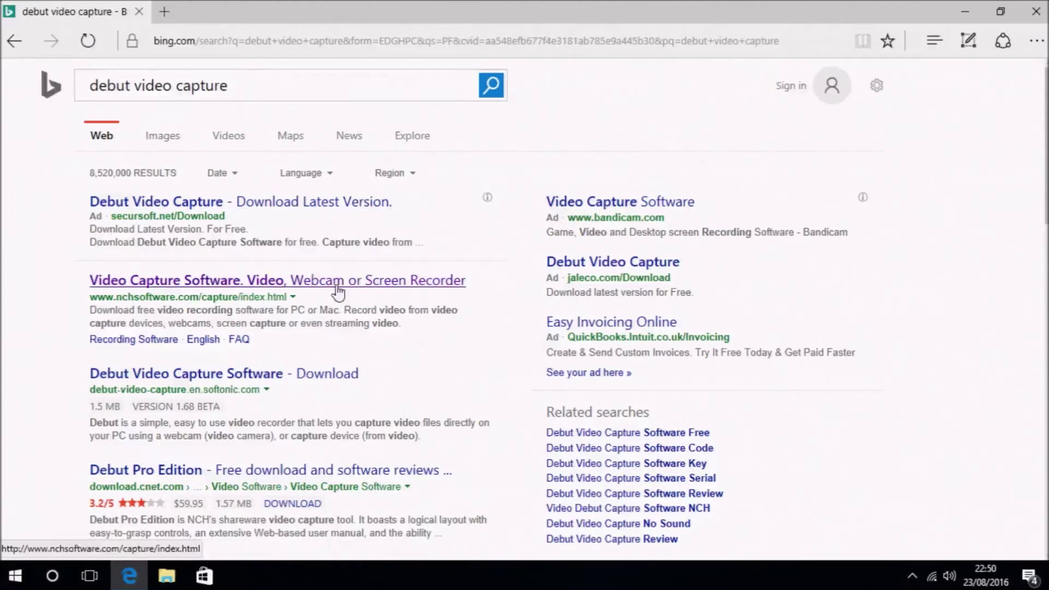
left_click(337, 296)
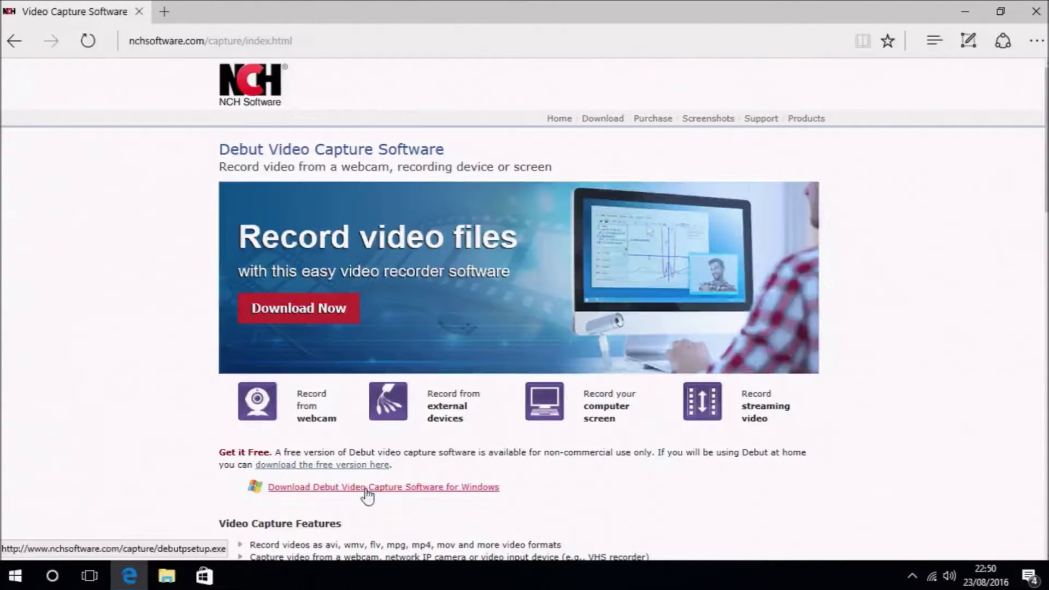
left_click(321, 468)
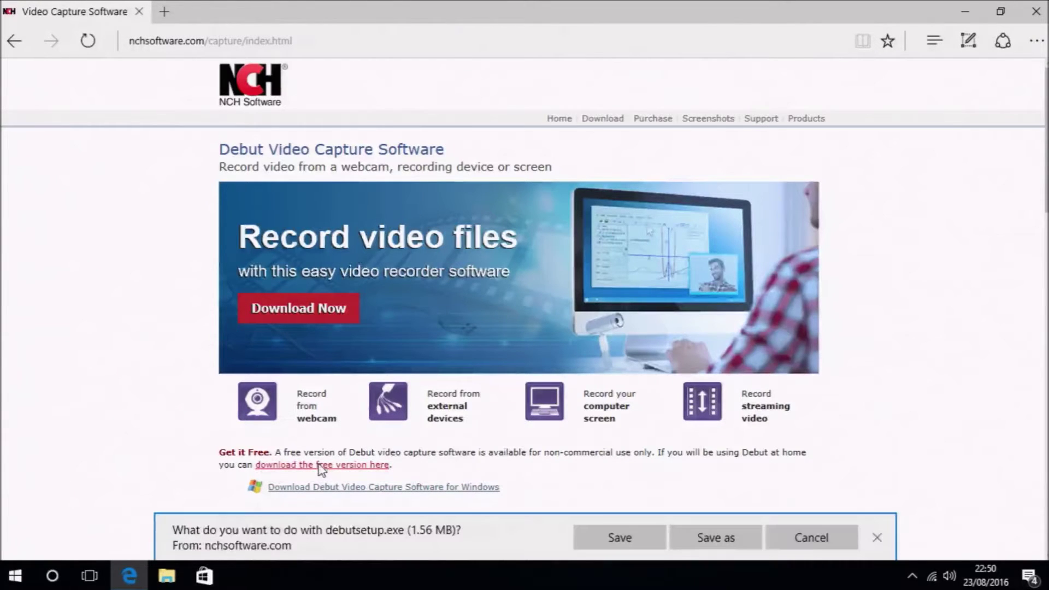
left_click(650, 535)
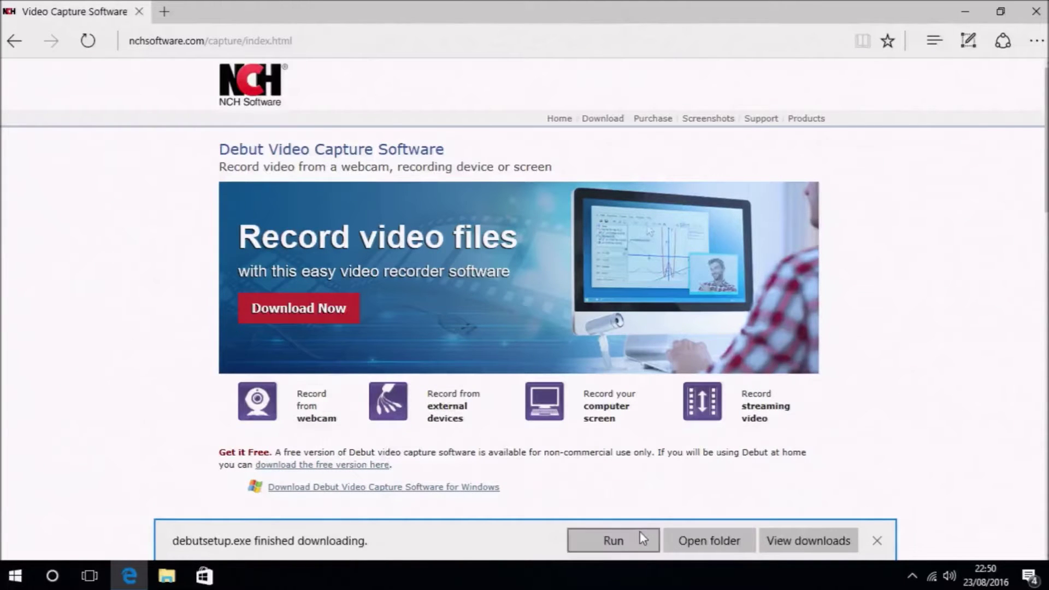
Install Debut v3.01 from debutsetup.exe, accepting the licence, and maximise its window
left_click(695, 541)
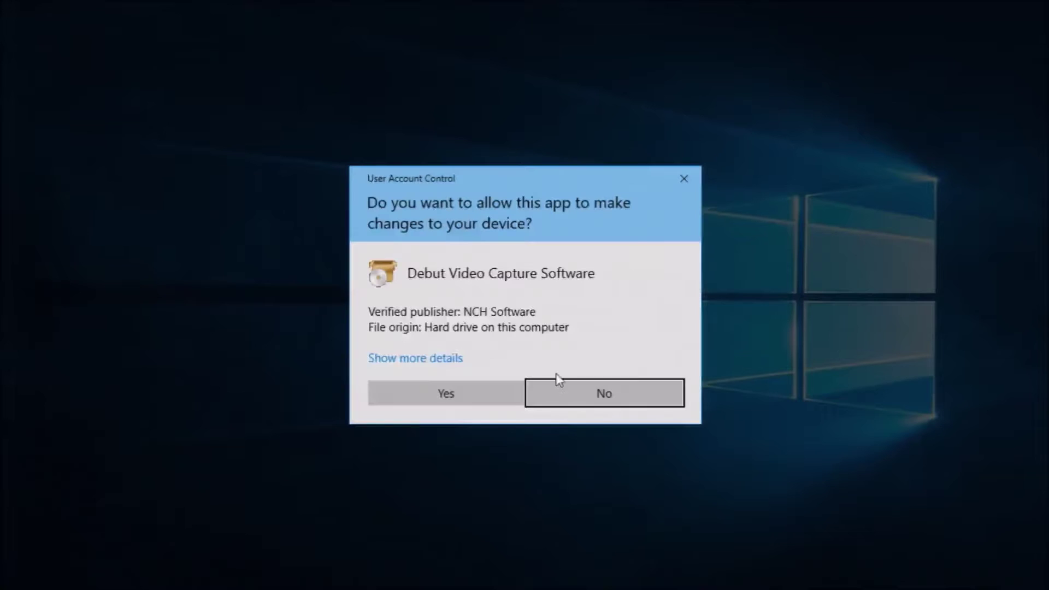
left_click(494, 398)
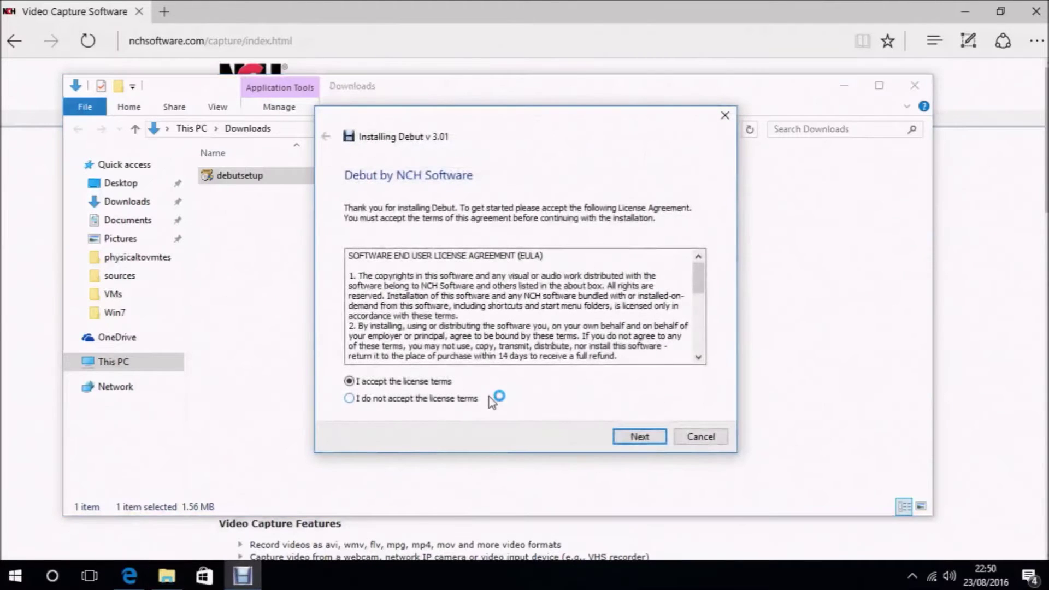
left_click(622, 438)
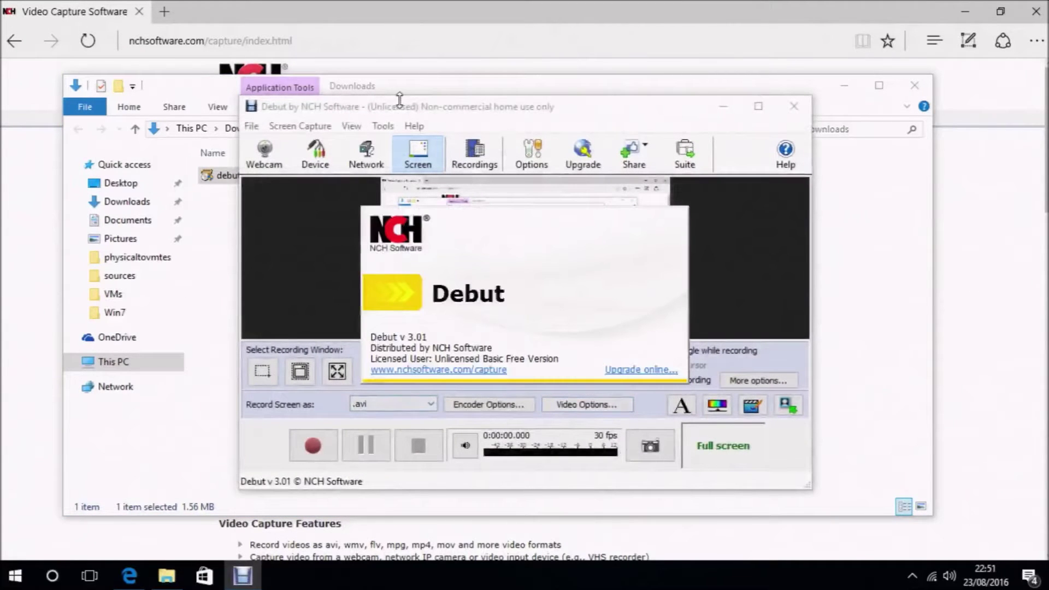
double_click(404, 107)
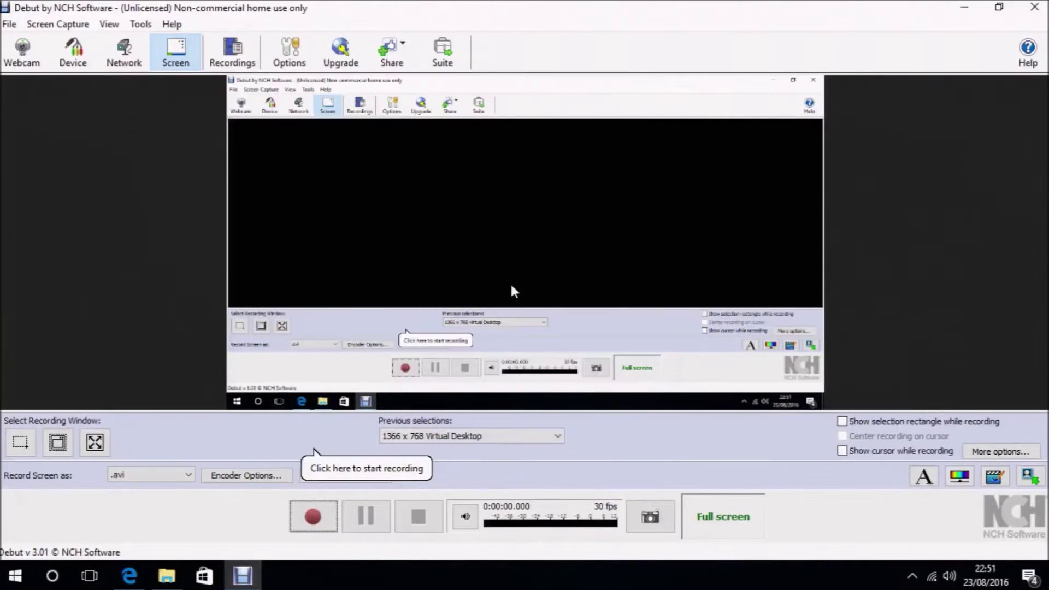
Review the Video and Audio tabs in Debut's Tools > Options and close them with OK
left_click(140, 24)
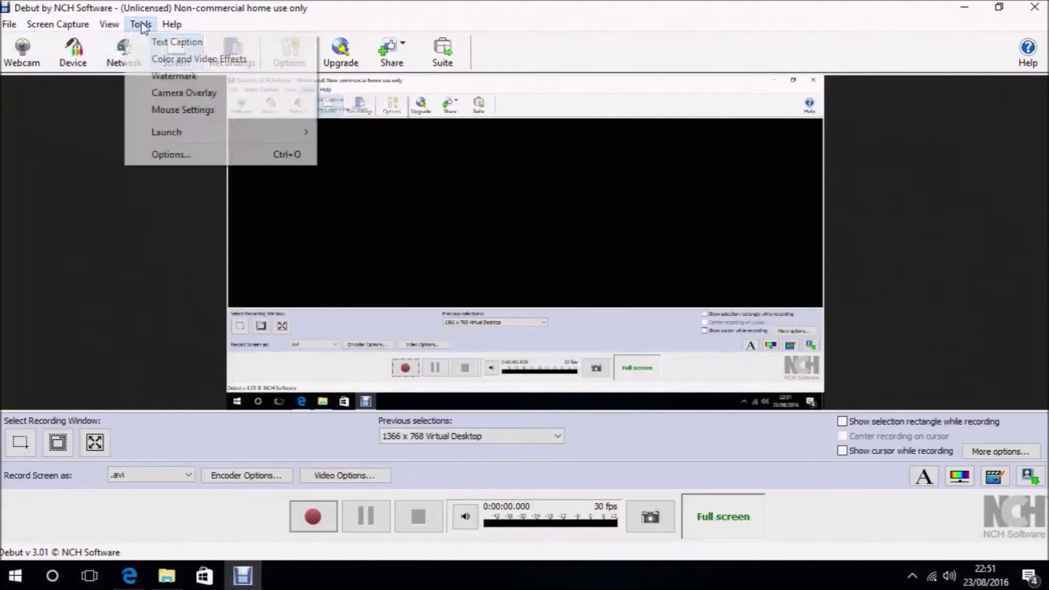
left_click(167, 154)
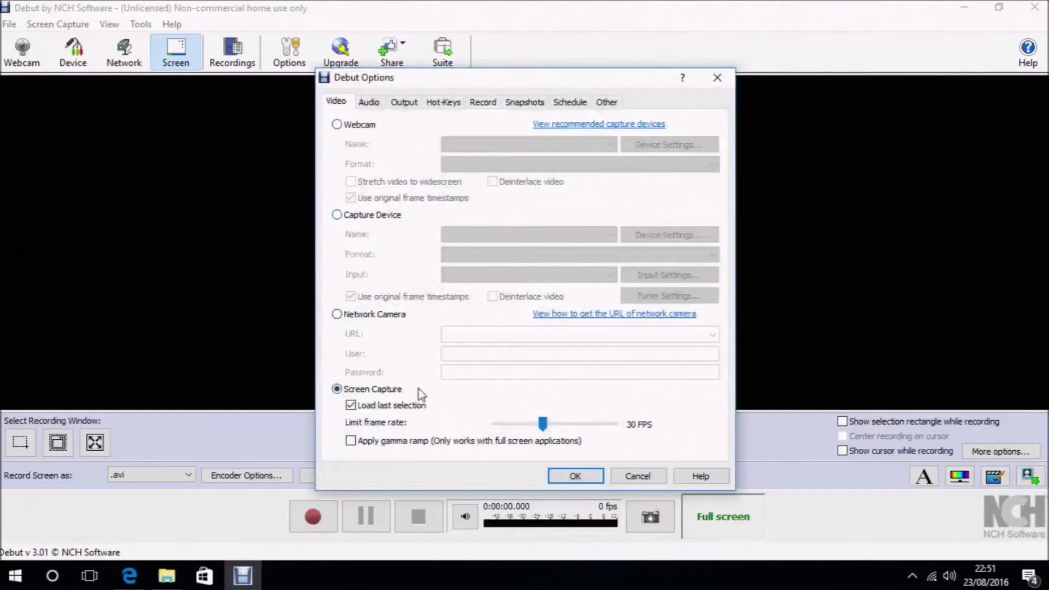
left_click(368, 102)
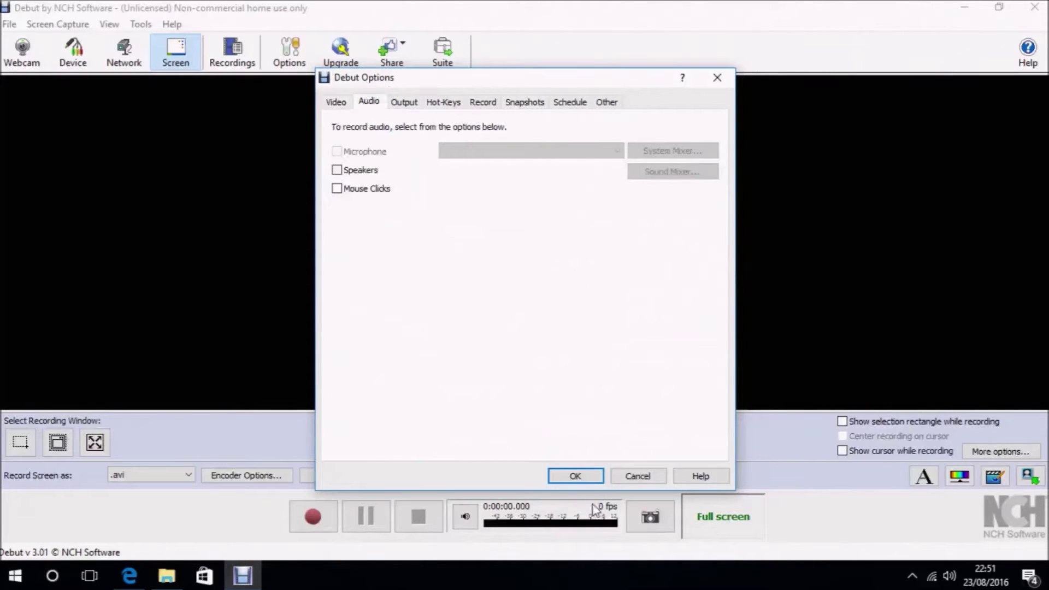
left_click(593, 476)
Start a full-screen recording, keeping the current capture mode
left_click(335, 522)
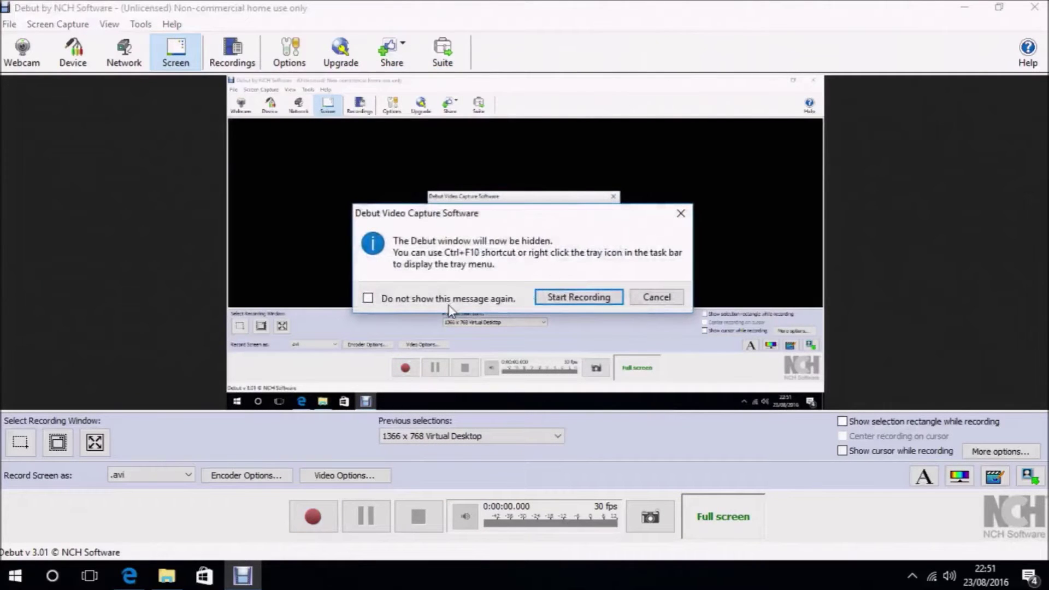
left_click(581, 297)
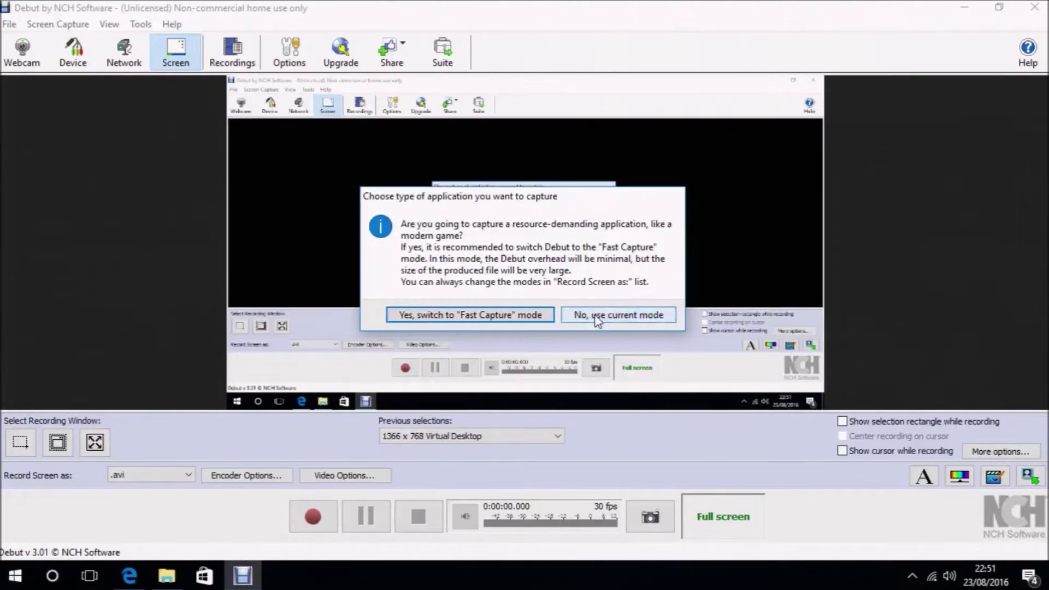
left_click(595, 315)
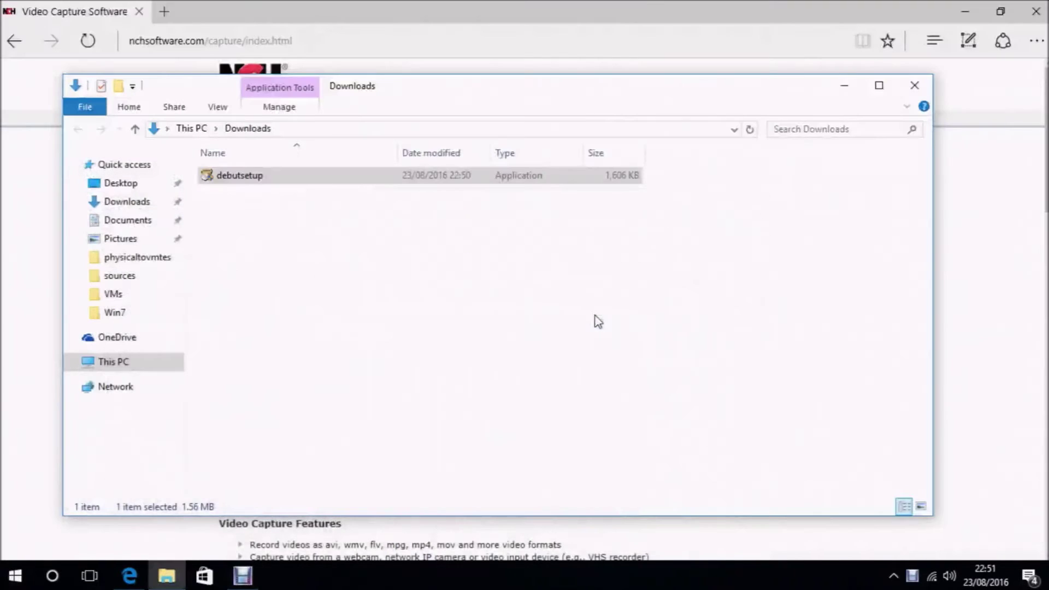
Search 'vlc player' and save vlc-2.2.4-win32.exe (29.1 MB) from the VideoLAN site
left_click(914, 87)
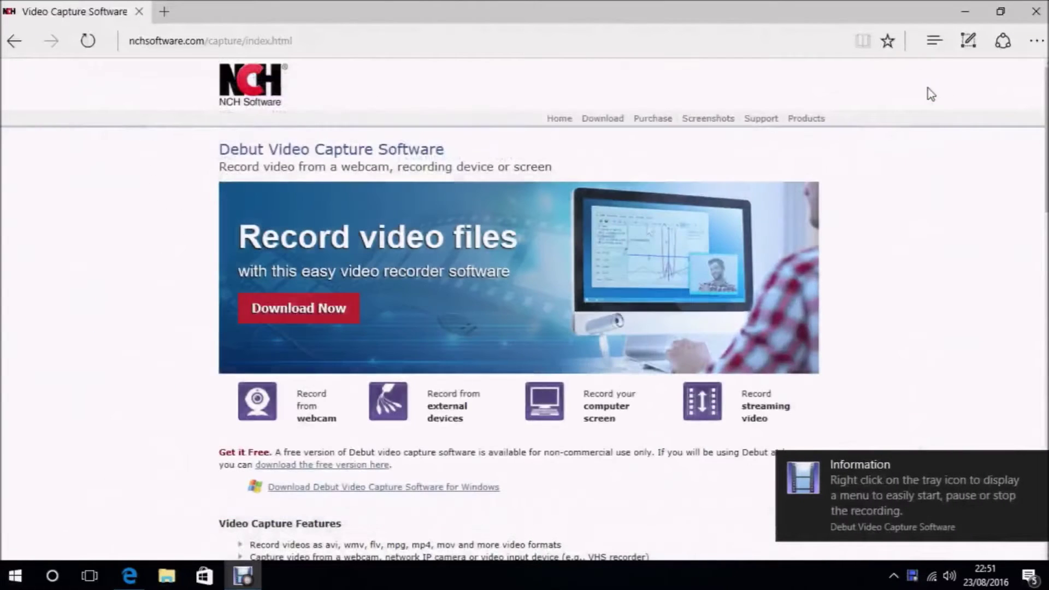
left_click(211, 39)
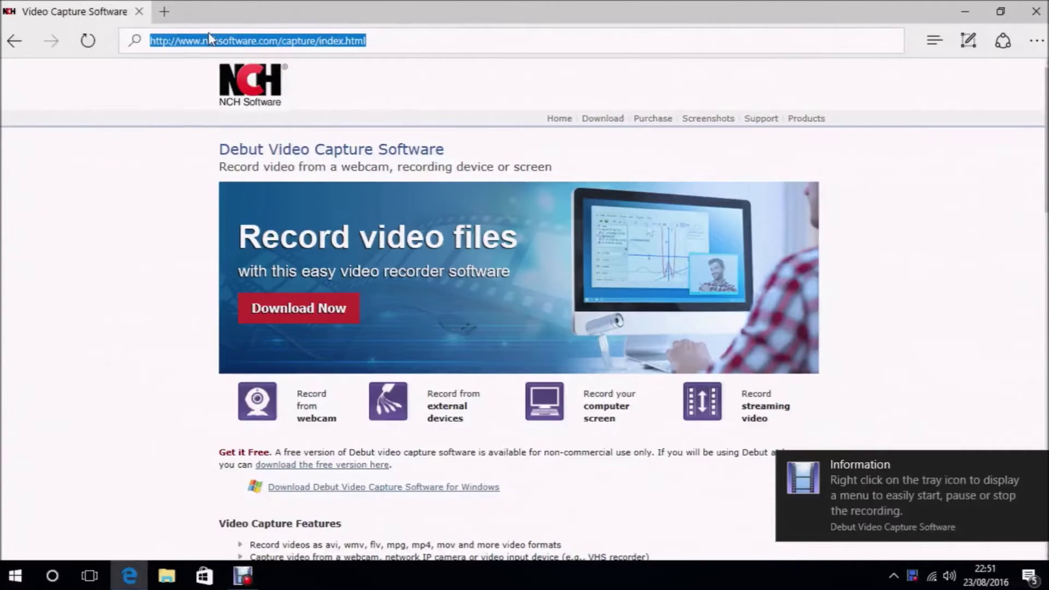
type("vlc playe")
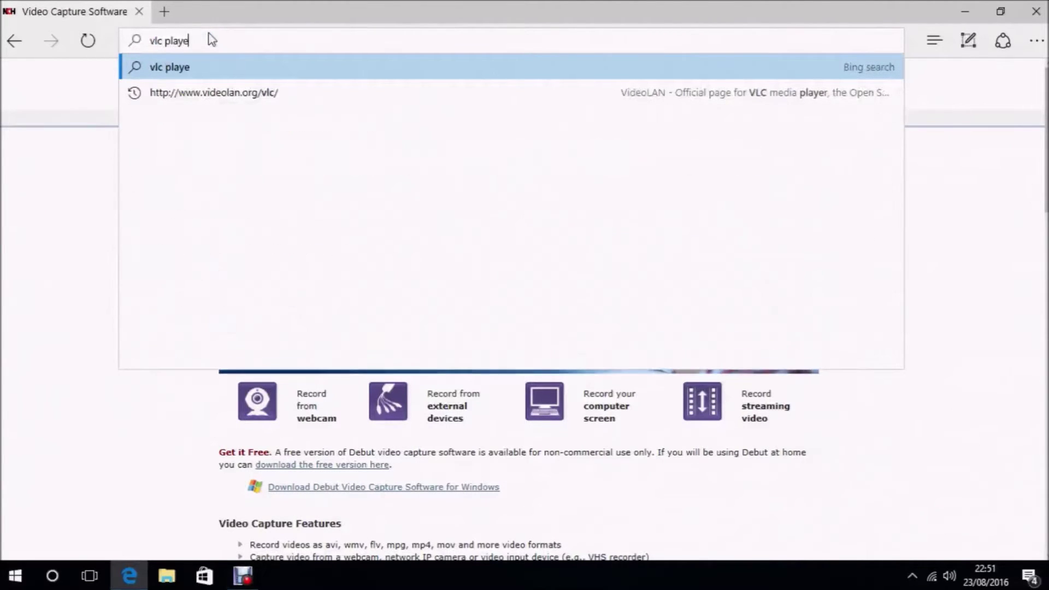
type("r")
key("Return")
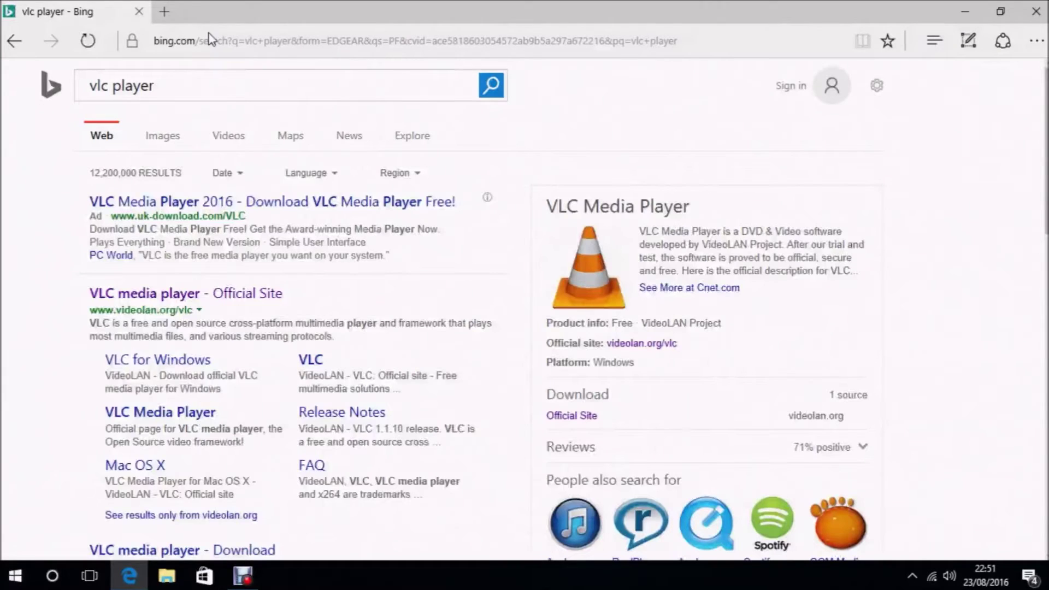
left_click(147, 298)
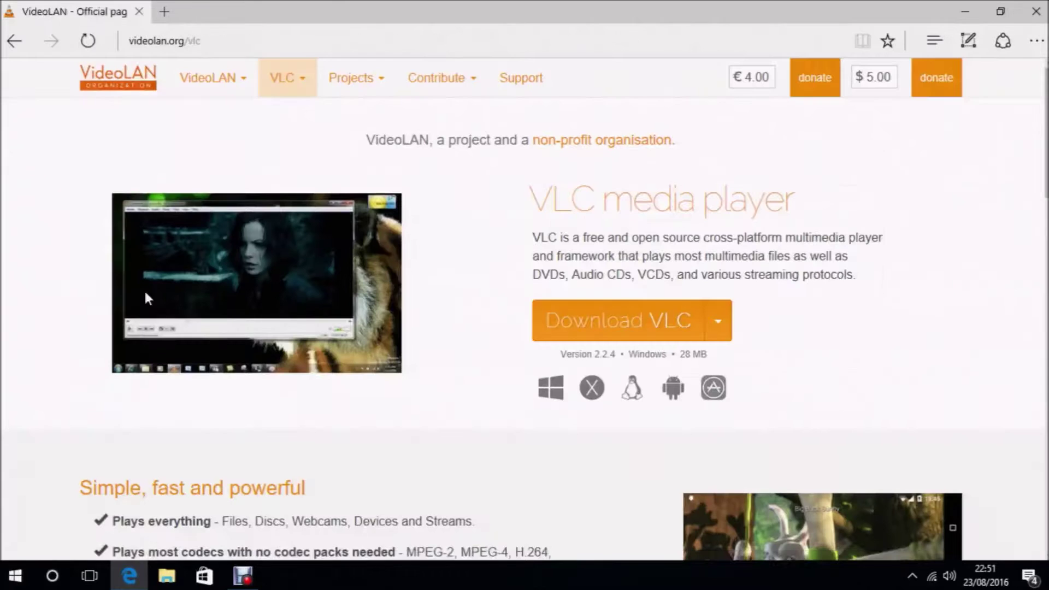
left_click(634, 322)
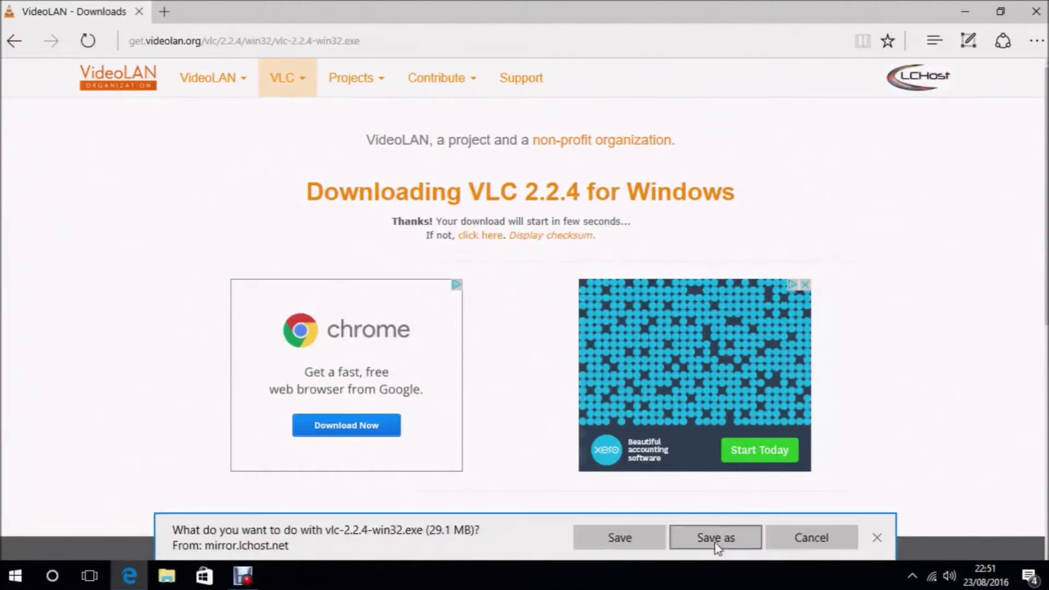
left_click(601, 534)
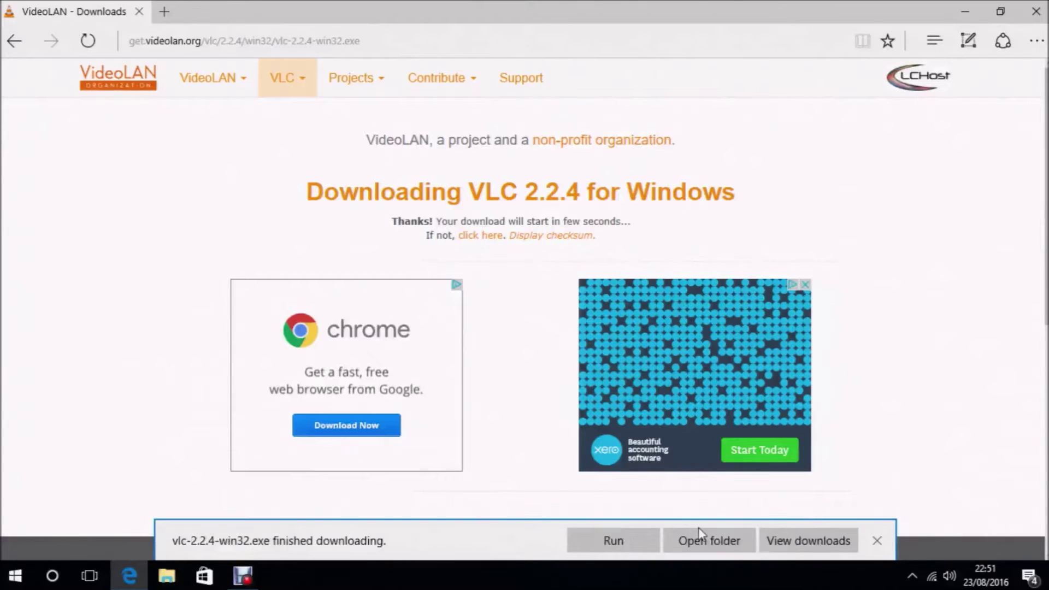
Run the VLC installer in English with the default components and install location
left_click(687, 536)
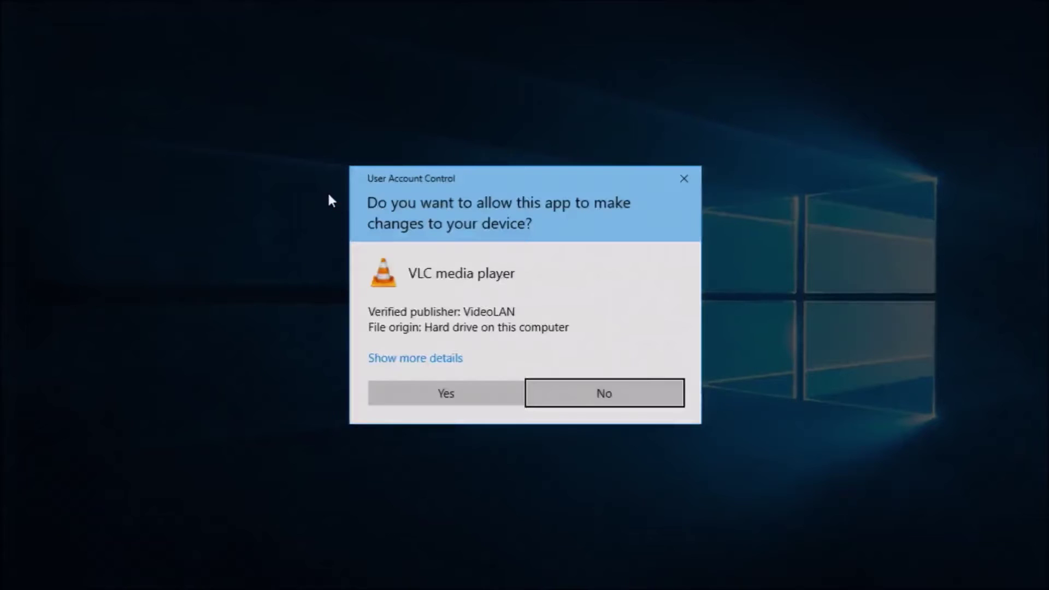
left_click(456, 399)
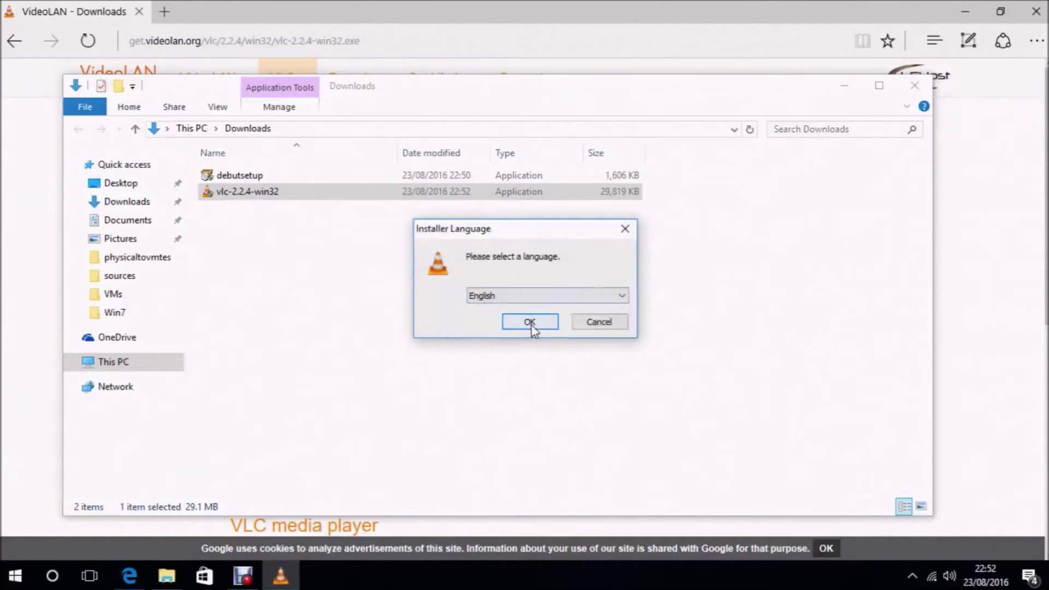
left_click(532, 325)
left_click(607, 411)
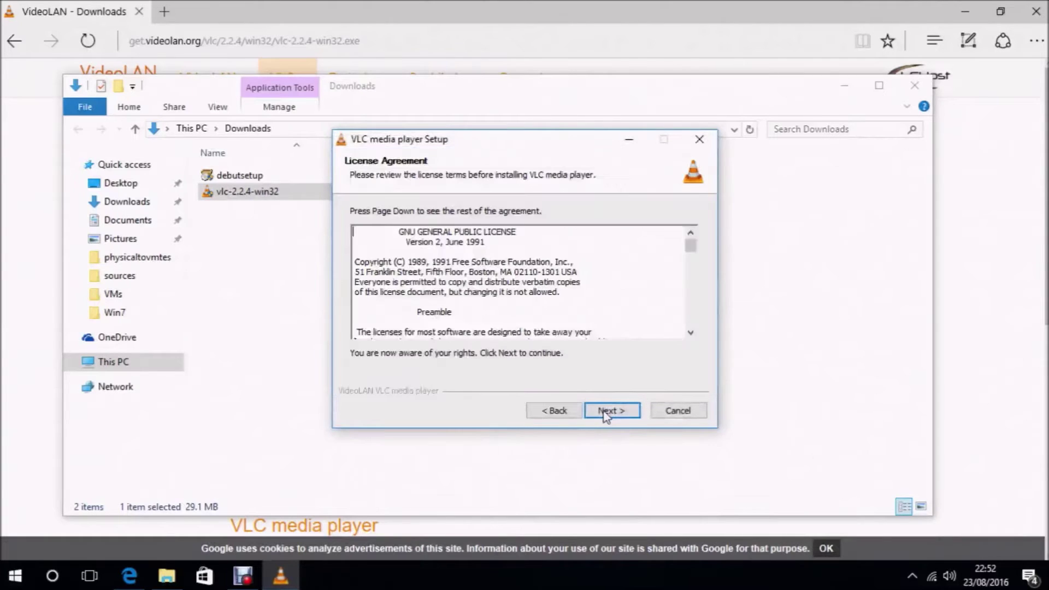
left_click(605, 413)
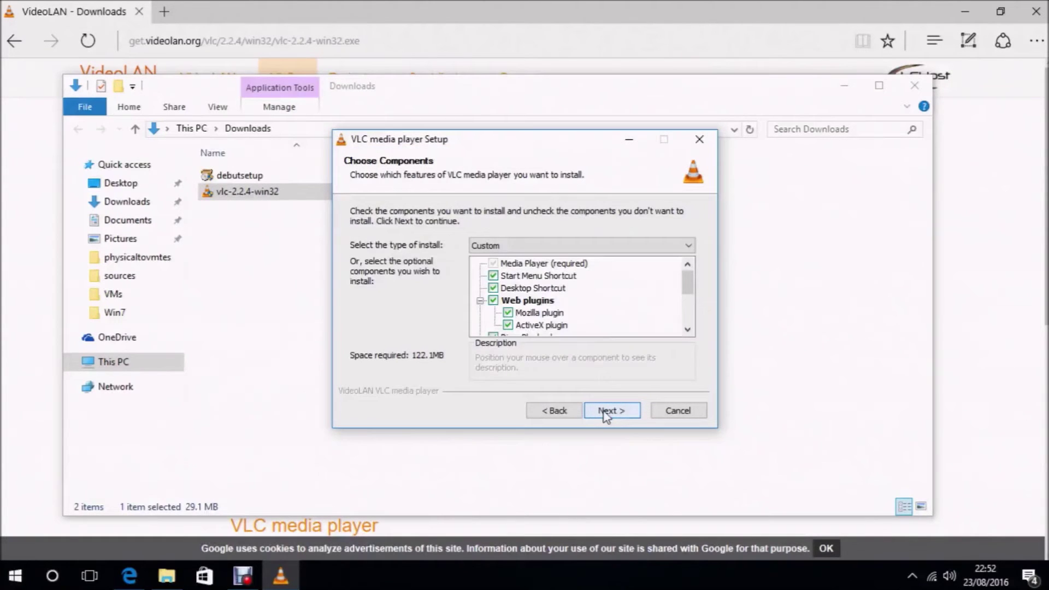
left_click(605, 412)
left_click(605, 411)
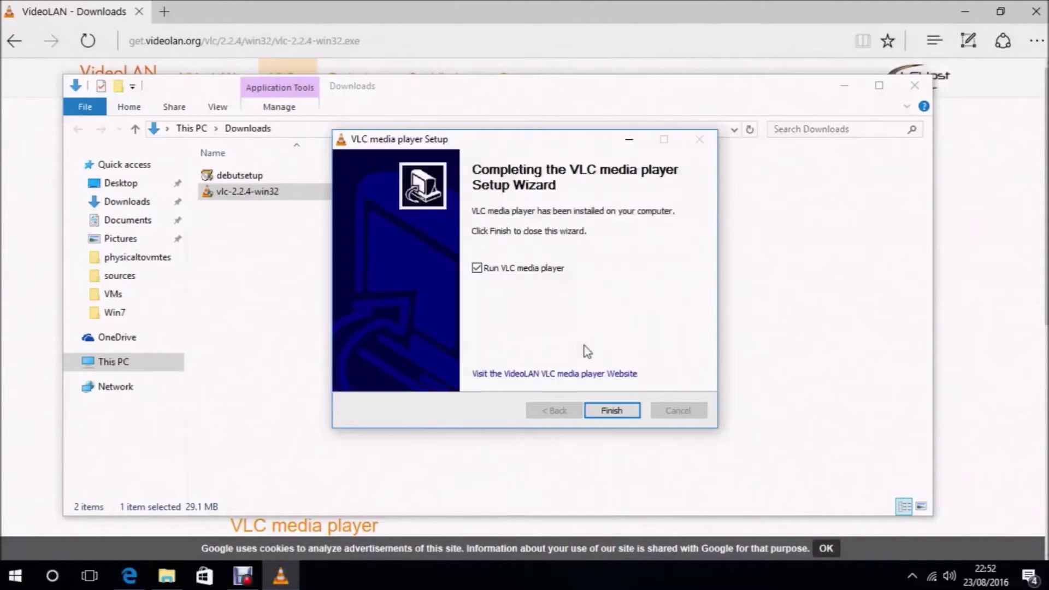
Launch VLC past the privacy notice, minimise VLC and the Downloads window, and close Edge
left_click(600, 410)
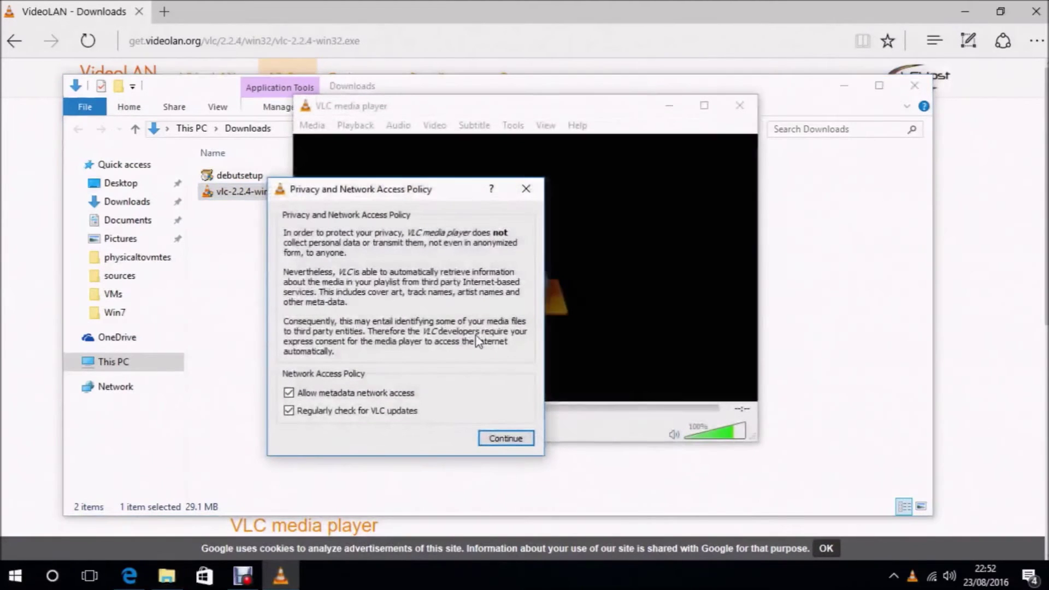
left_click(515, 439)
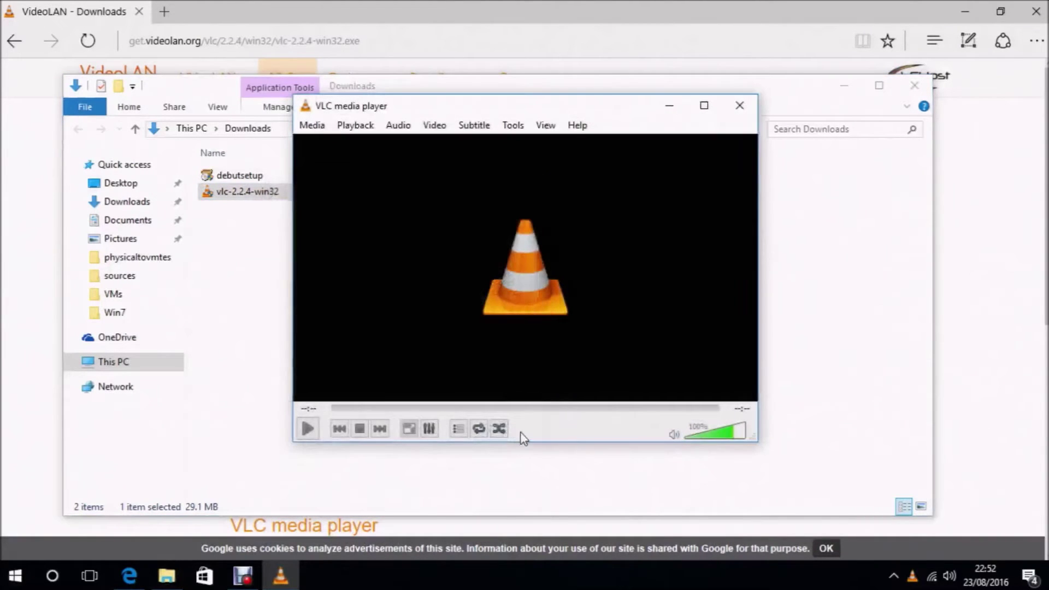
left_click(673, 108)
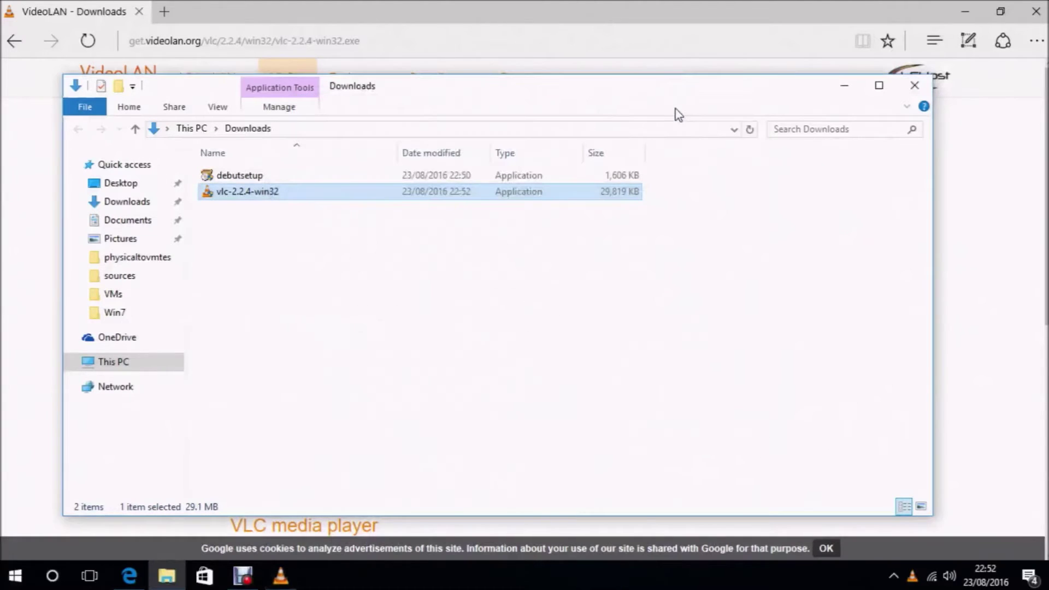
left_click(846, 87)
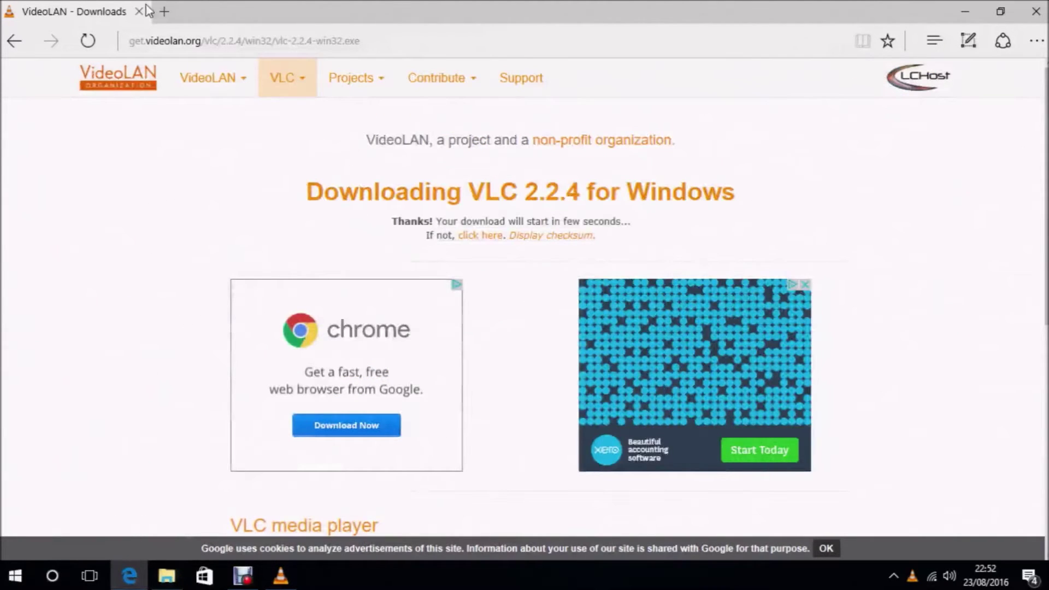
left_click(163, 13)
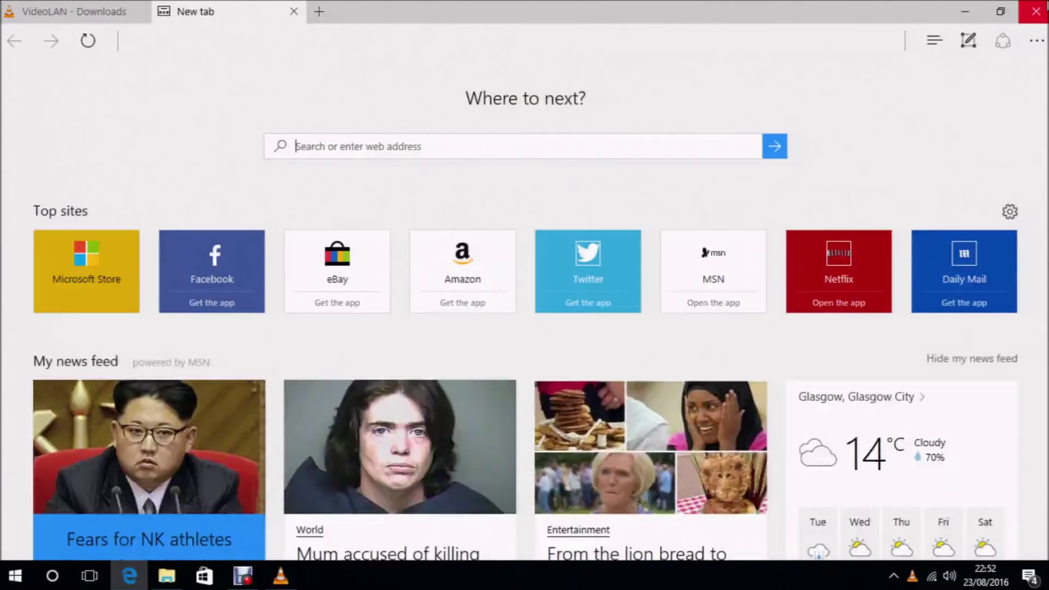
left_click(1036, 11)
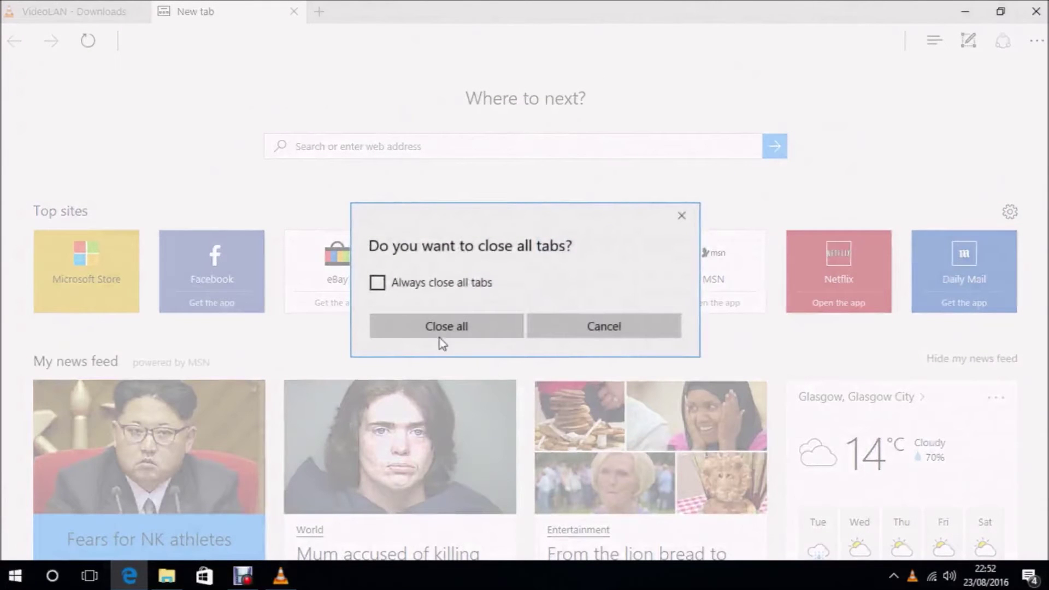
Close all Edge tabs and the Downloads window, then stop Debut's recording as Untitled 1.avi
left_click(457, 326)
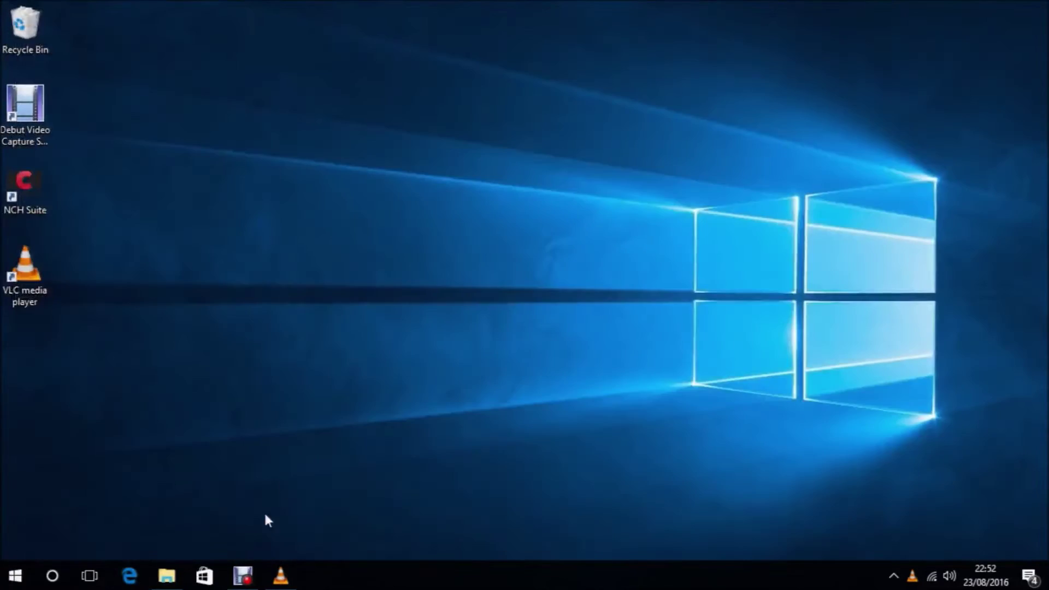
left_click(166, 575)
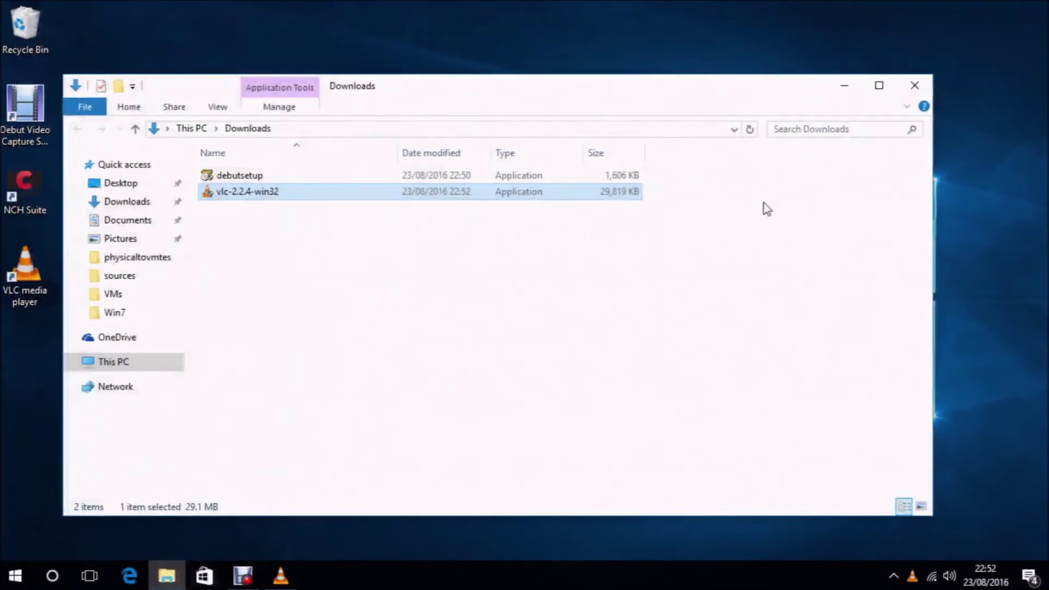
left_click(915, 86)
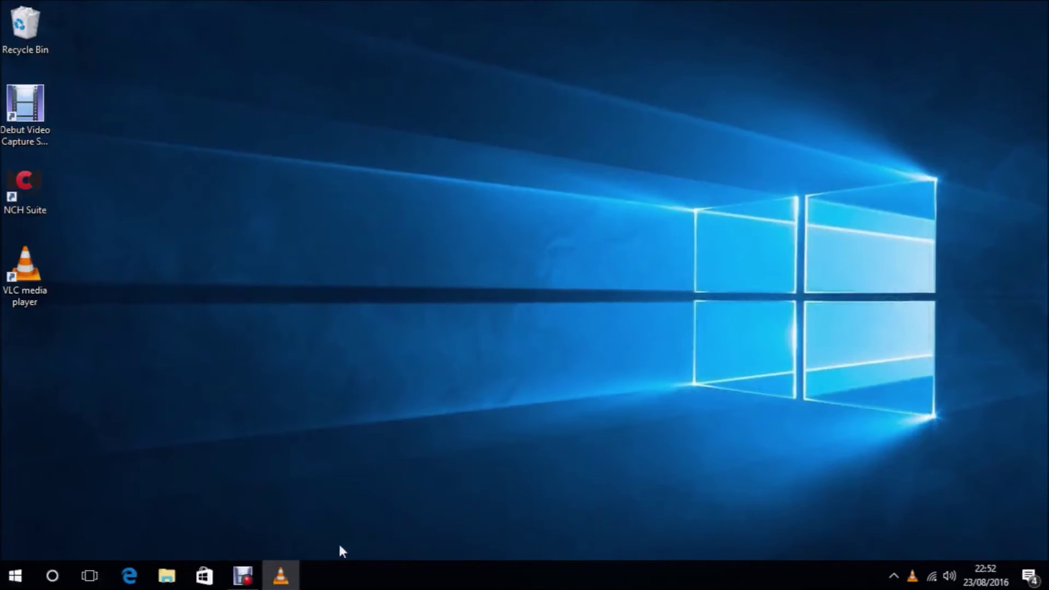
left_click(234, 580)
left_click(432, 510)
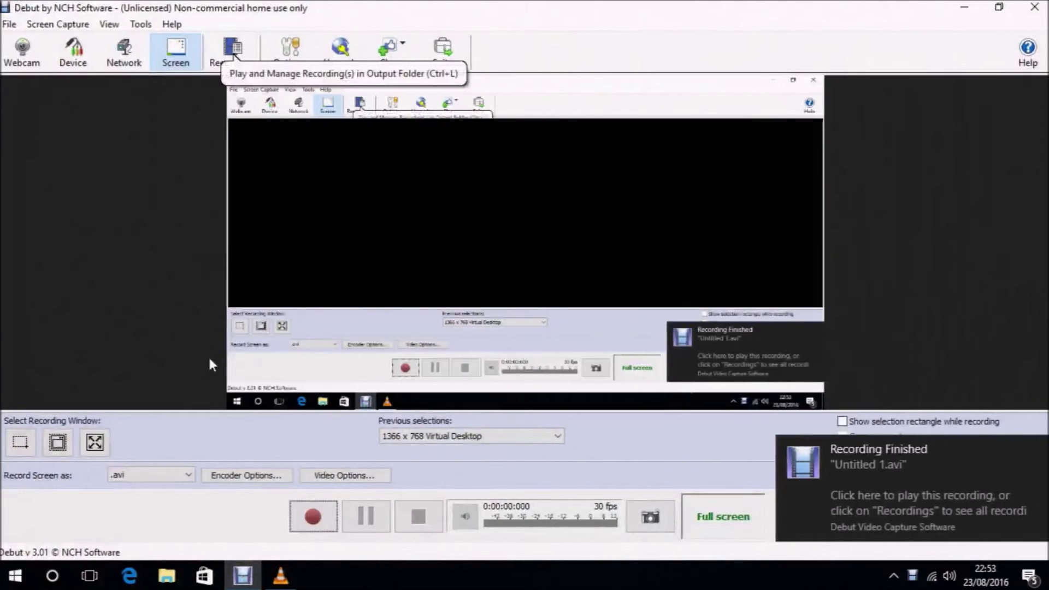
Open a new File Explorer window at Quick access
left_click(15, 575)
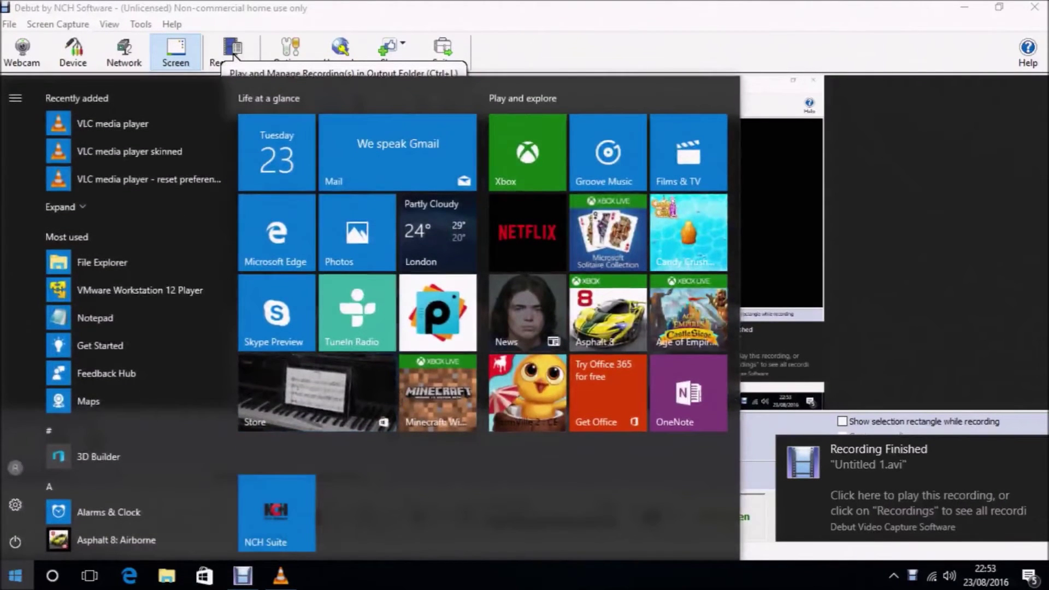
left_click(190, 583)
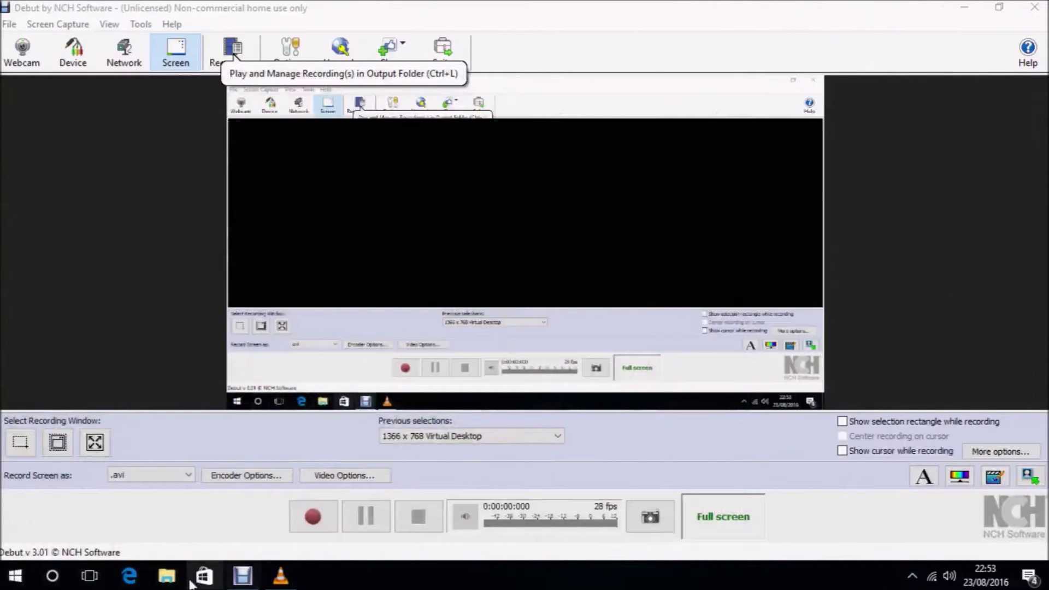
left_click(166, 575)
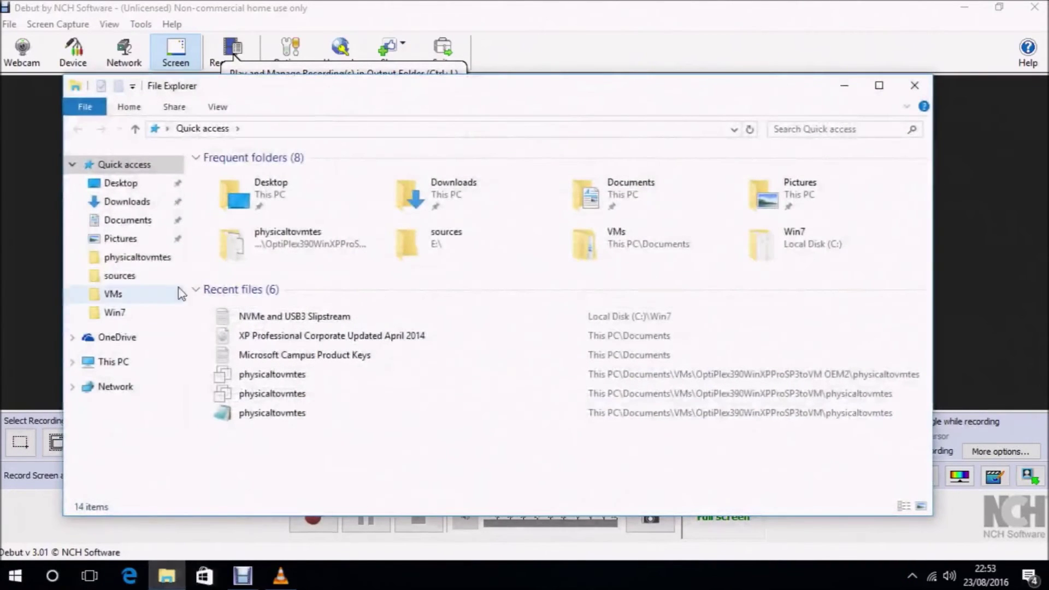
Go to This PC > Videos > Debut in a maximised File Explorer
left_click(125, 366)
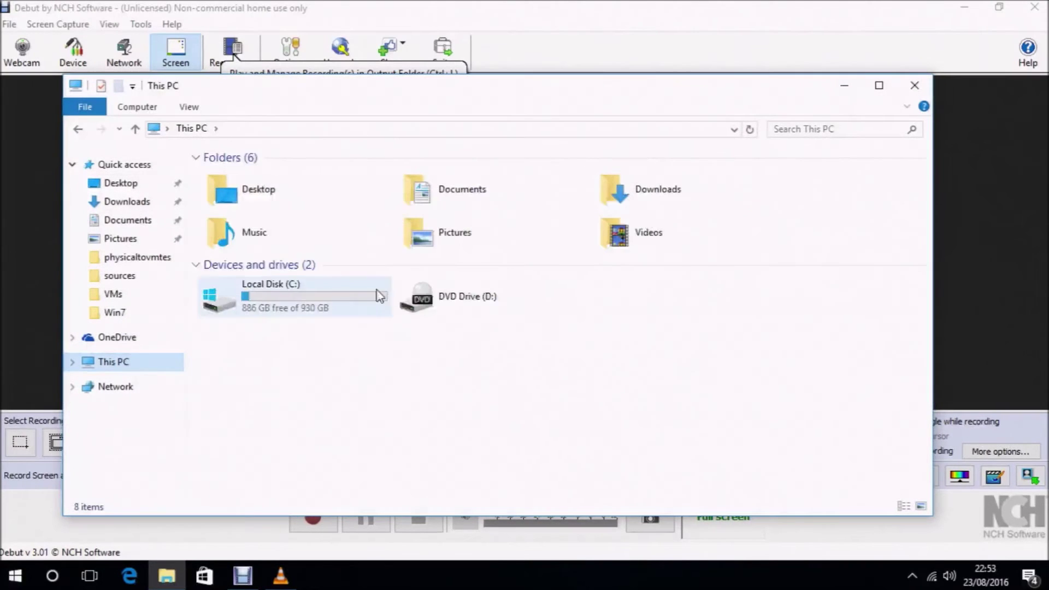
double_click(620, 230)
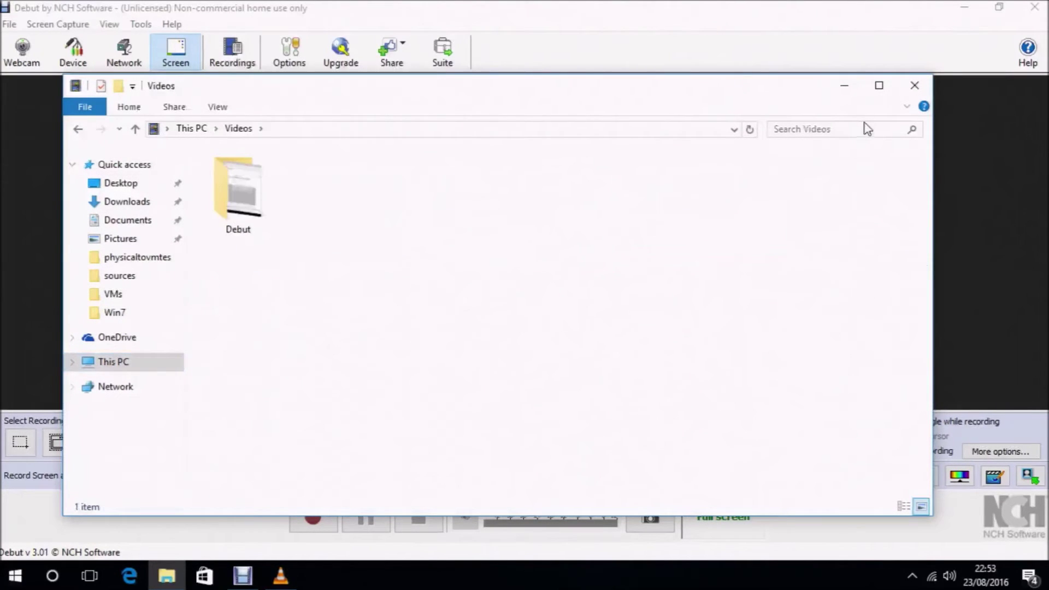
left_click(879, 85)
right_click(166, 119)
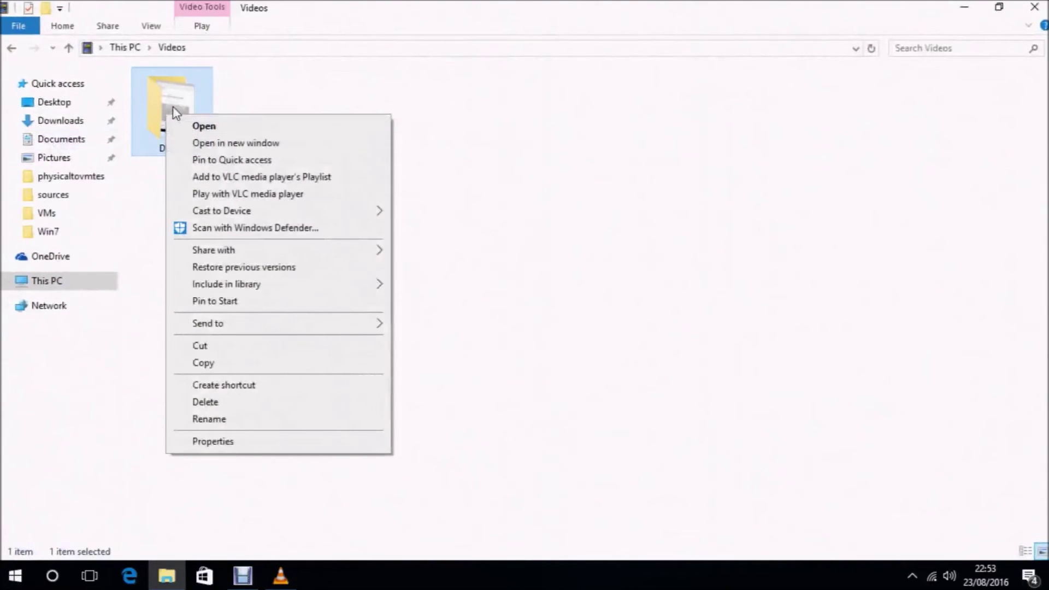
double_click(172, 110)
Play Untitled 1 with VLC media player, snapped to the right half of the screen
right_click(175, 112)
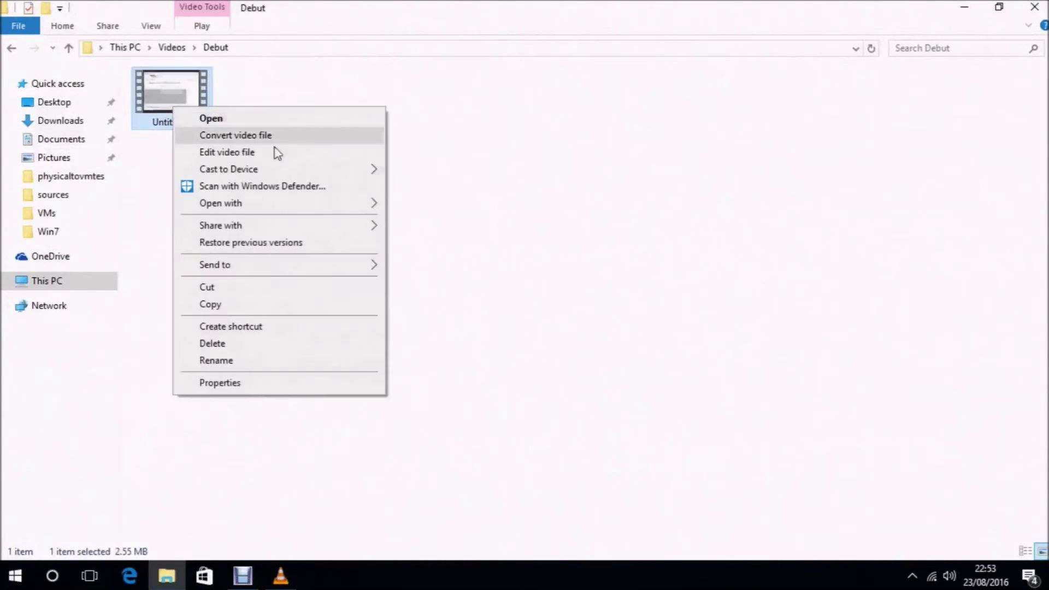
mouse_move(345, 213)
left_click(431, 239)
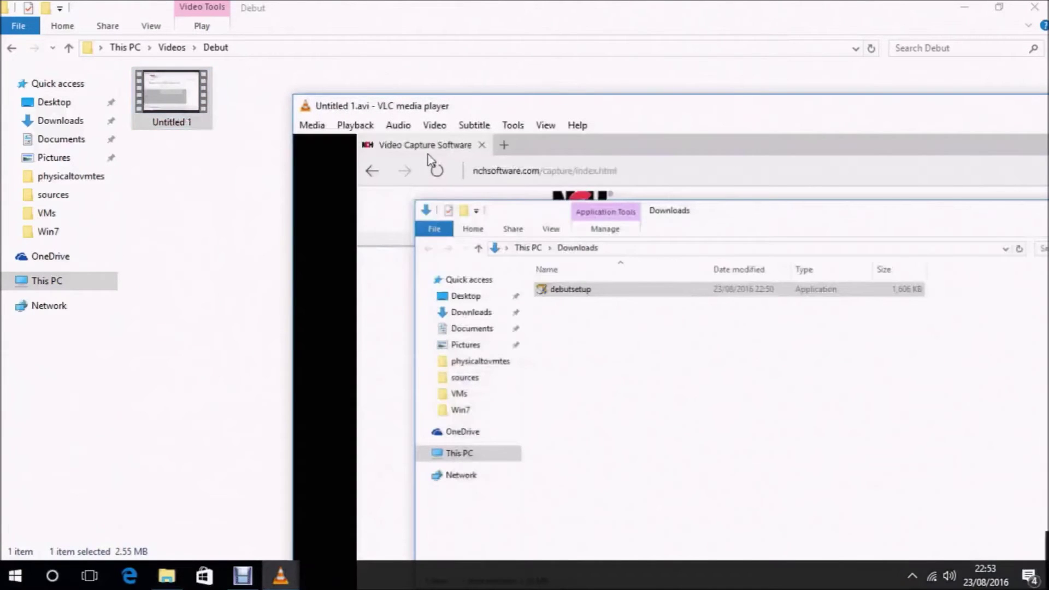
left_click_drag(445, 110, 1047, 417)
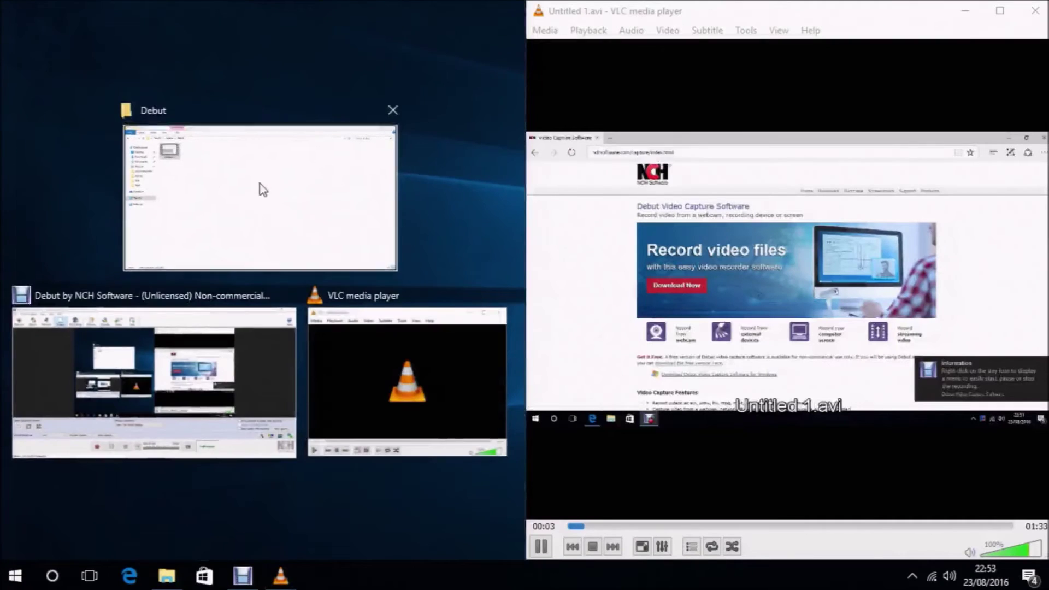
Show Pictures on the left, then seek Untitled 1 forward and pause at 00:45
left_click(263, 191)
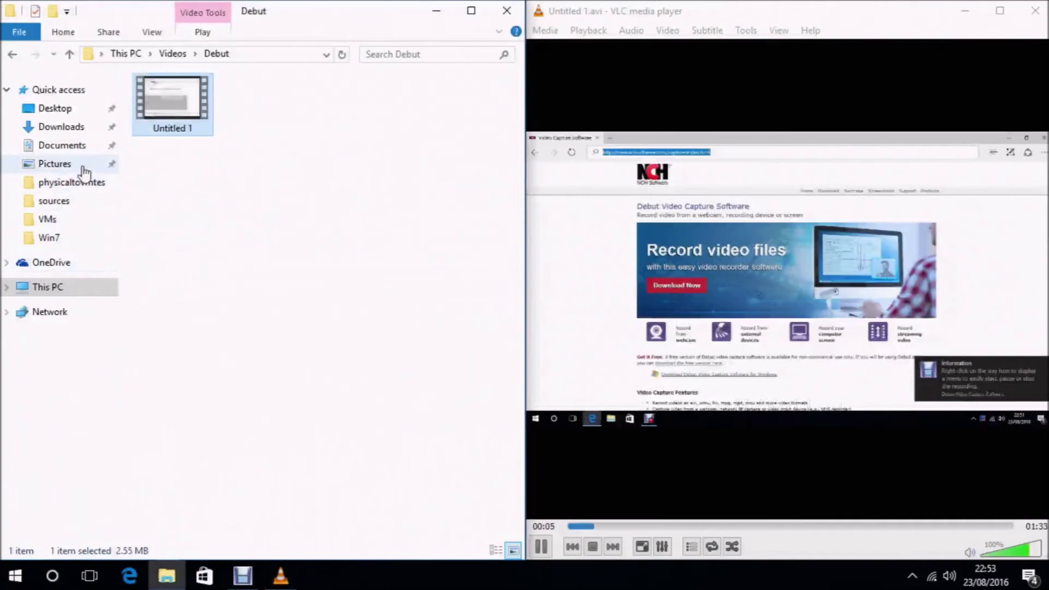
left_click(62, 165)
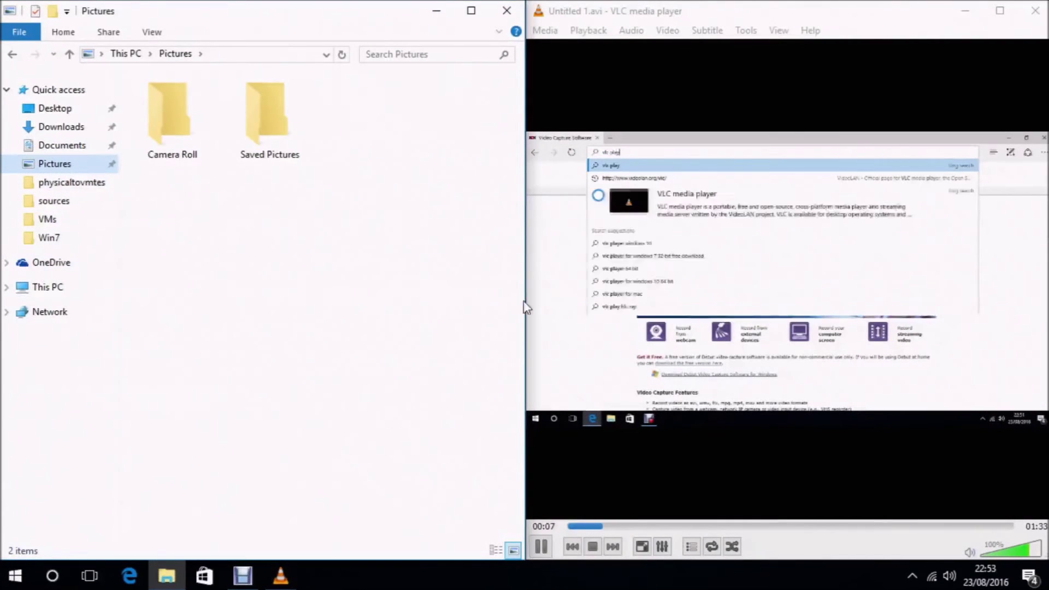
left_click(623, 525)
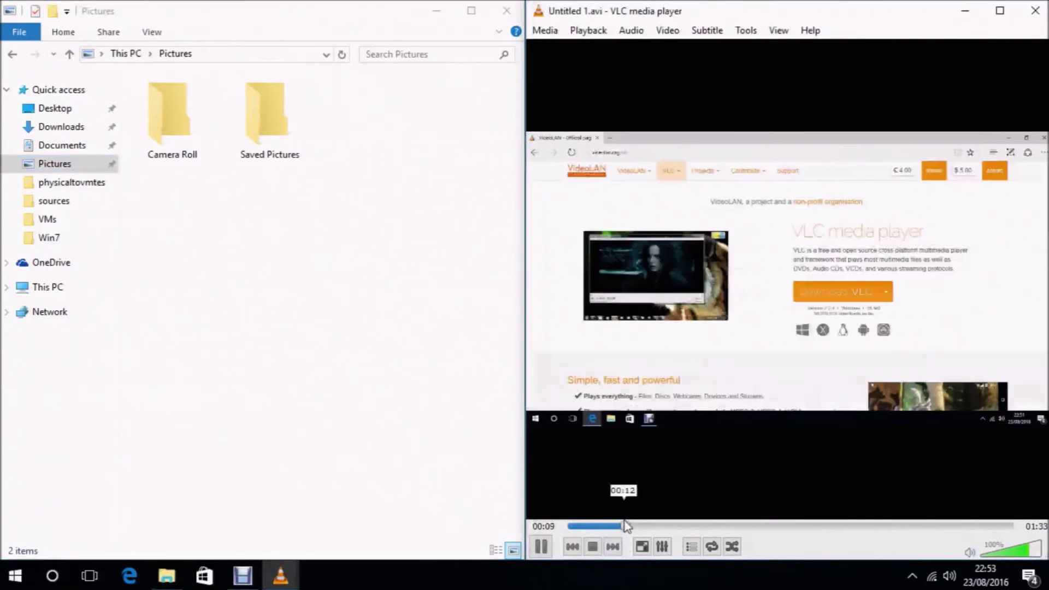
left_click_drag(625, 525, 755, 526)
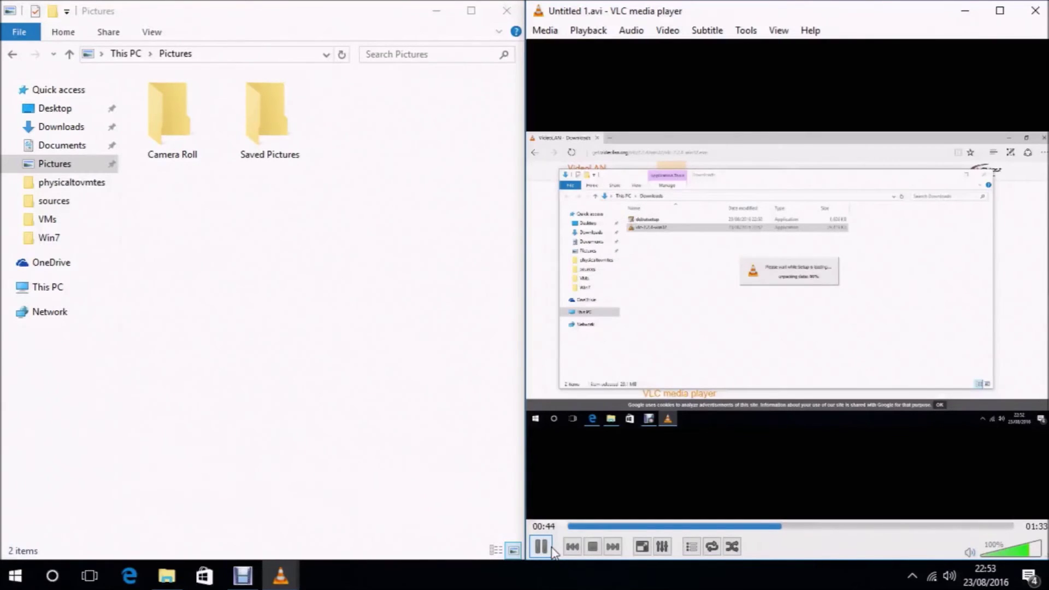
left_click(550, 548)
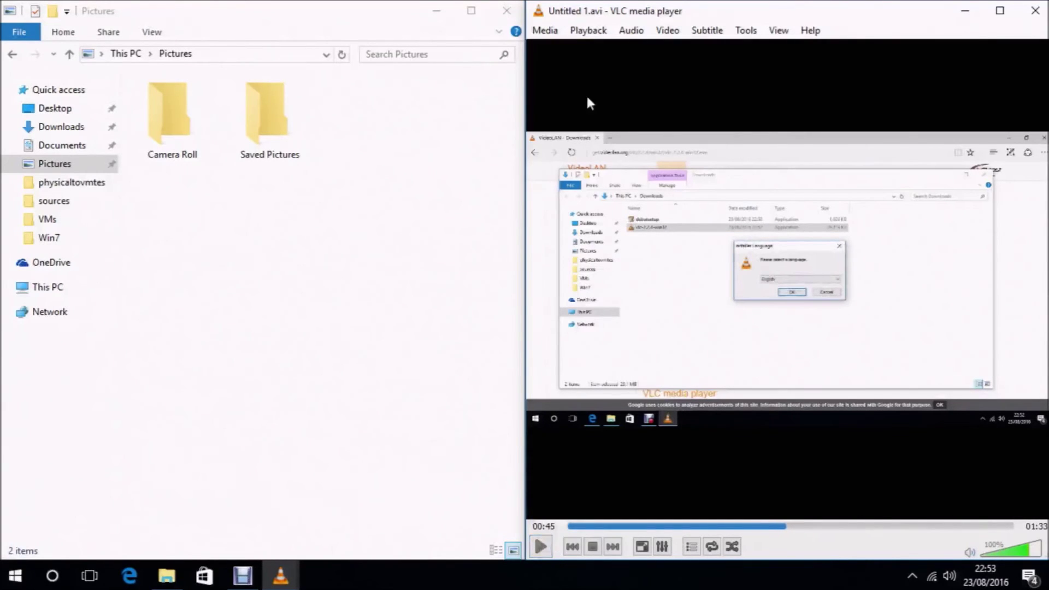
left_click(664, 30)
left_click(668, 30)
left_click(583, 32)
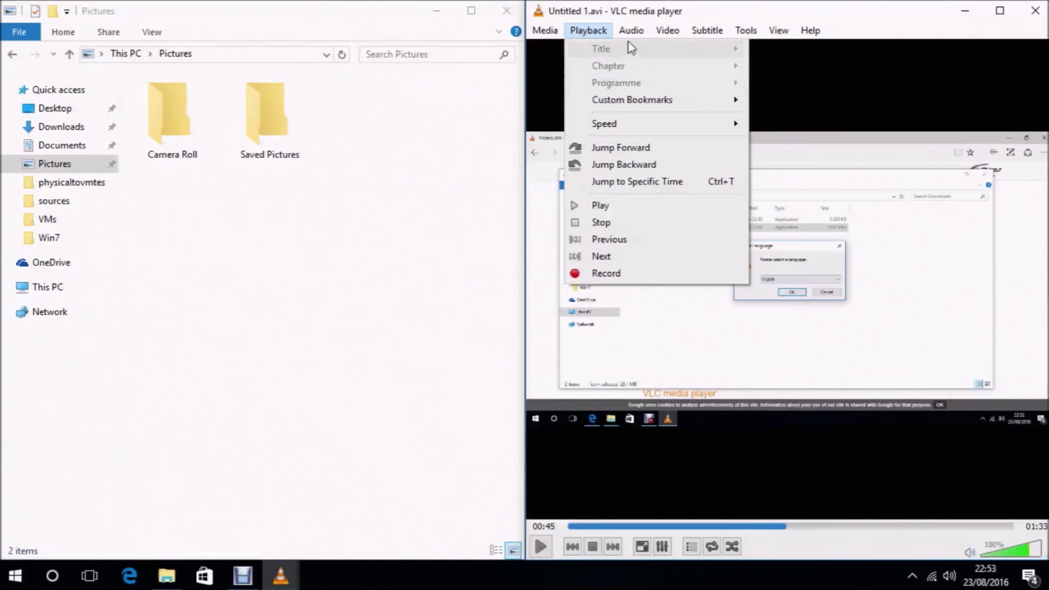
Take a VLC snapshot of the paused frame via Video > Take Snapshot
mouse_move(631, 31)
mouse_move(663, 33)
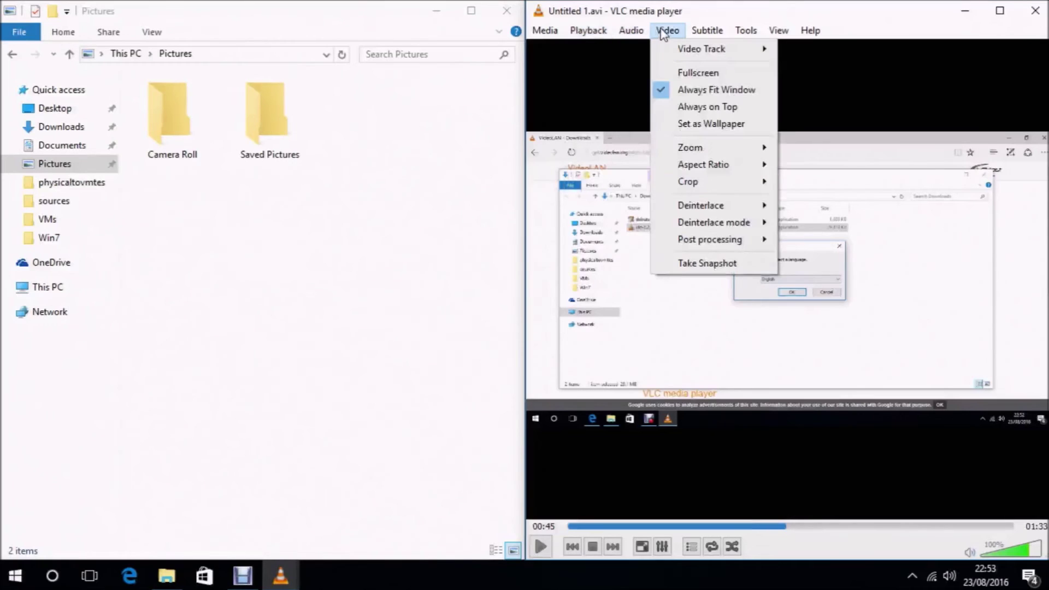
left_click(710, 263)
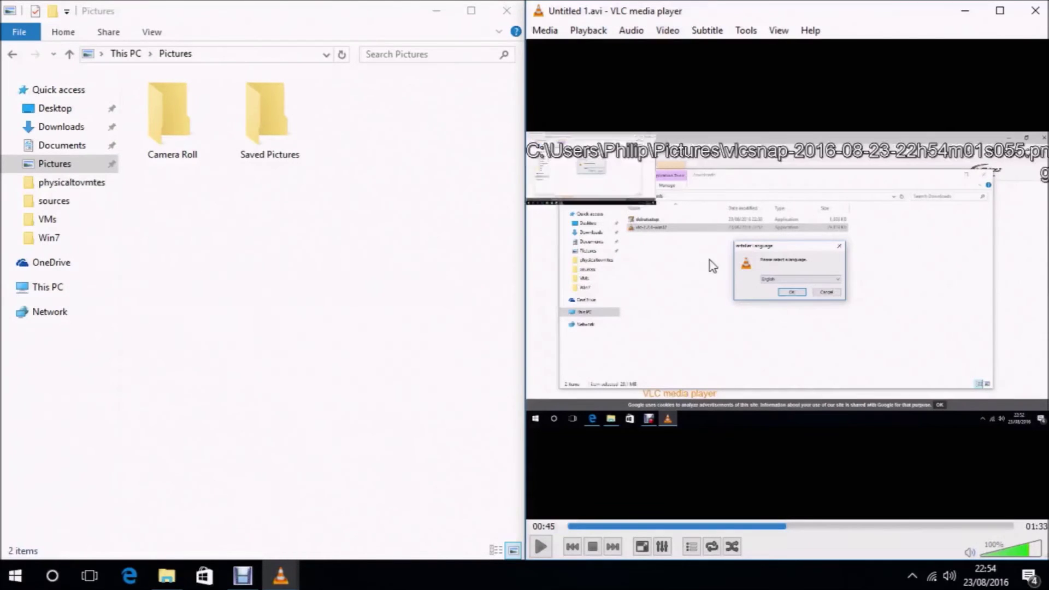
double_click(376, 154)
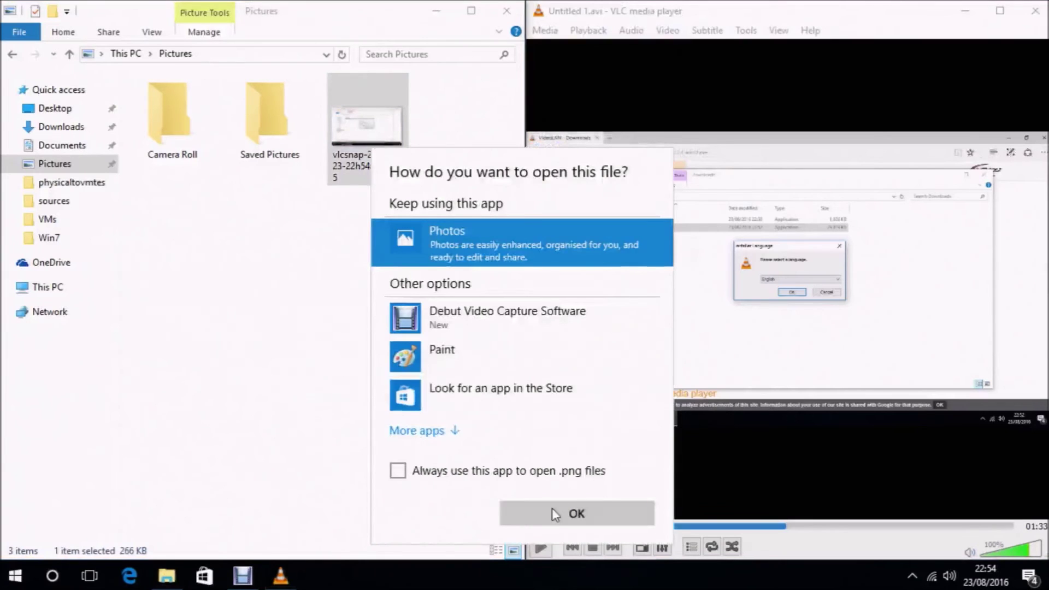
left_click(552, 511)
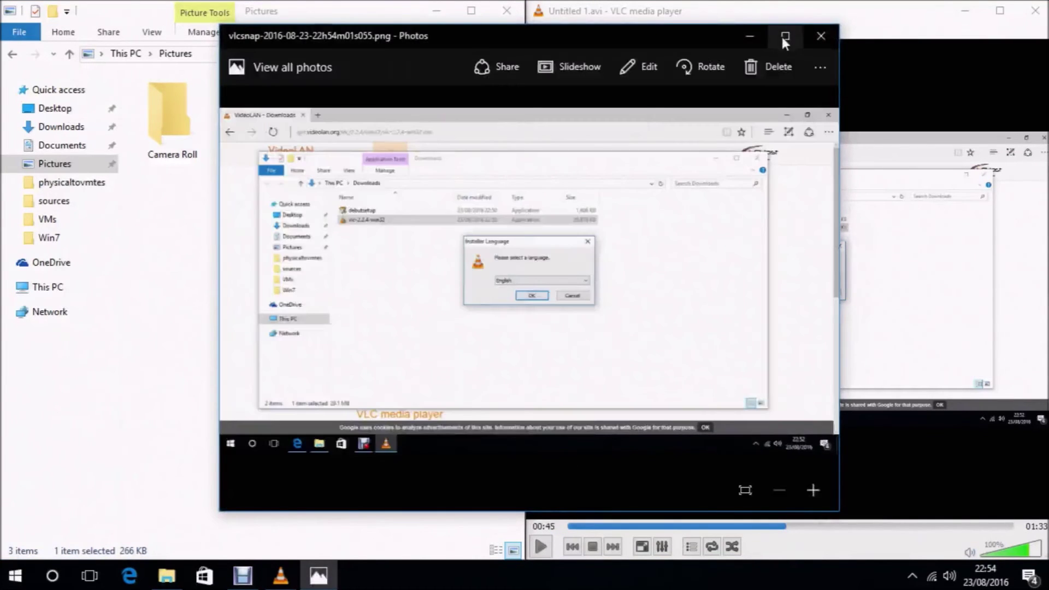
left_click(784, 36)
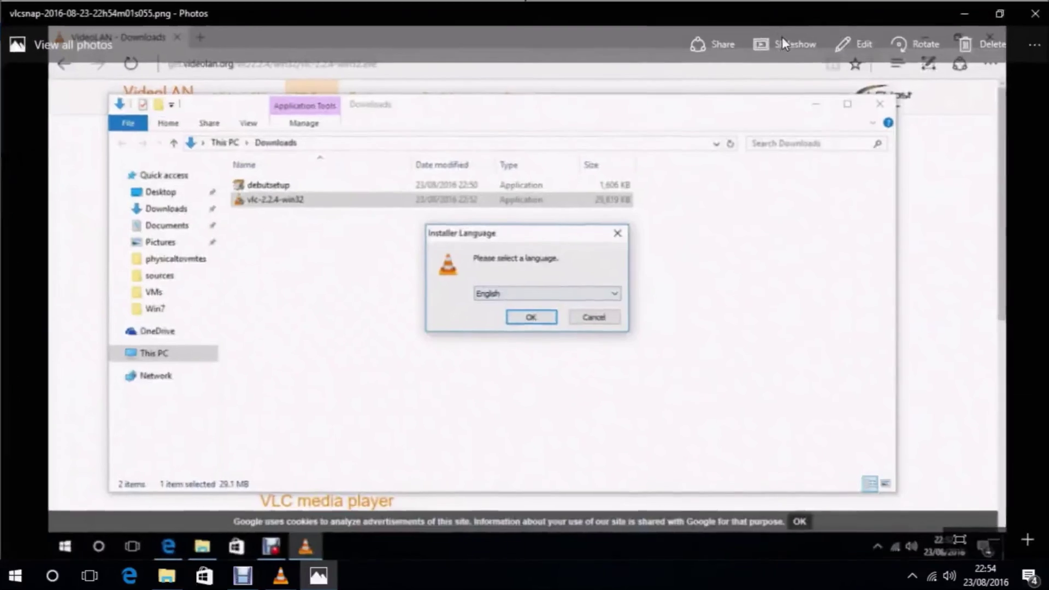
left_click(1038, 12)
right_click(359, 145)
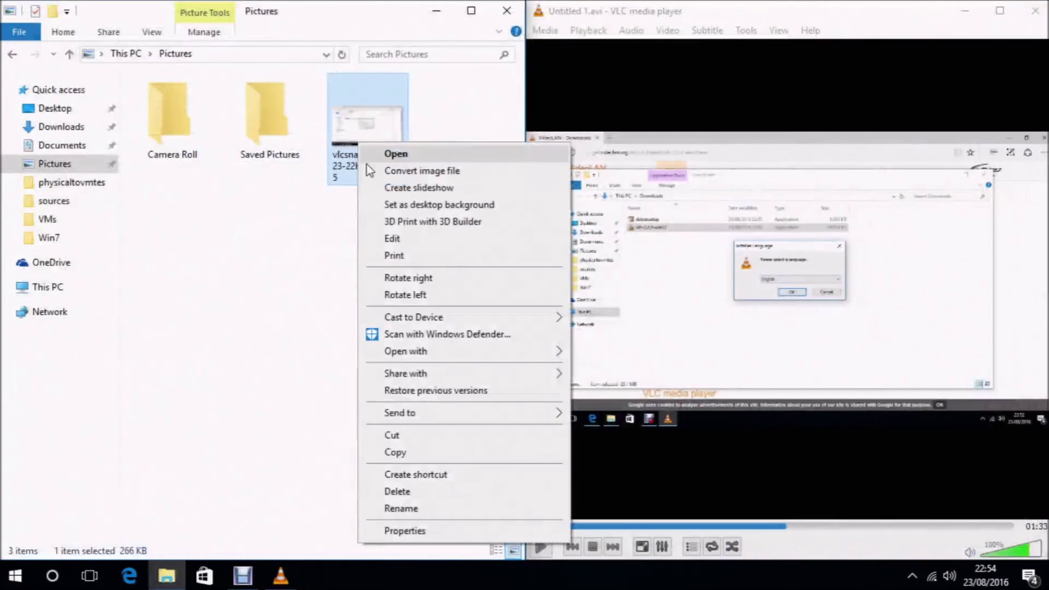
left_click(372, 239)
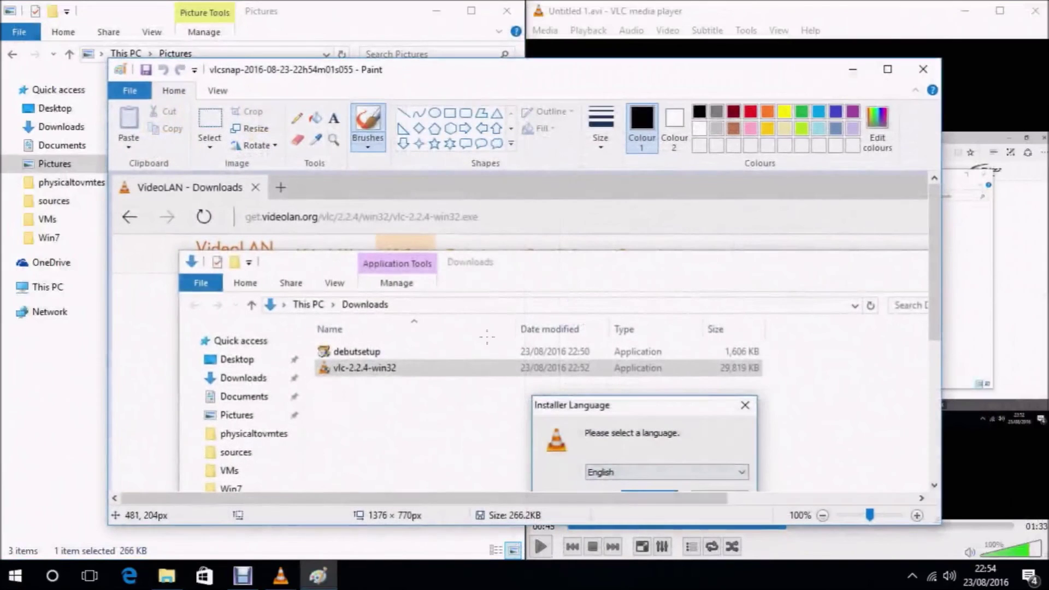
left_click(751, 113)
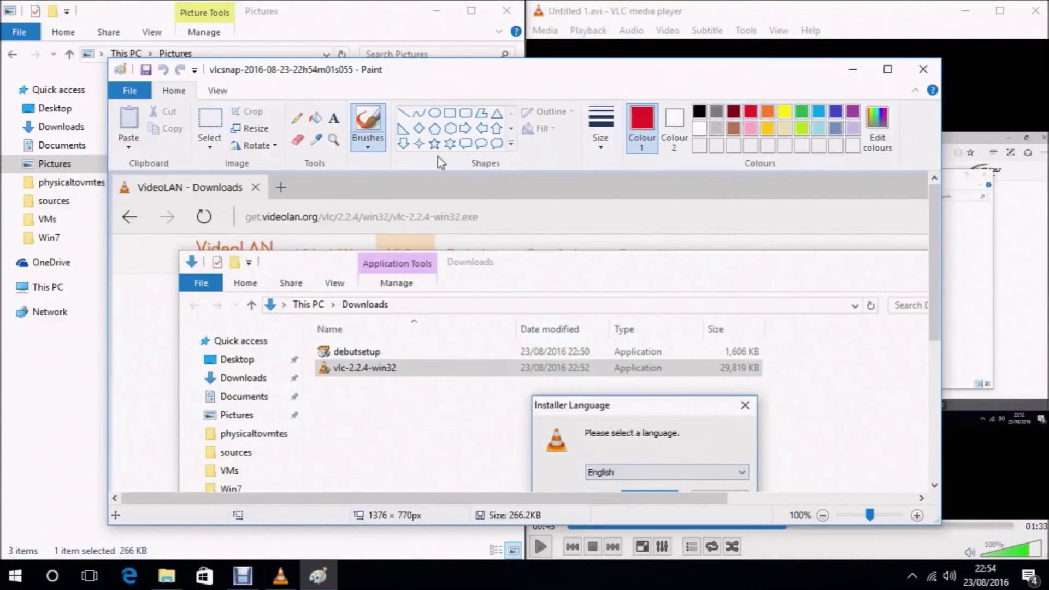
left_click(450, 113)
Draw a red box around the installer's English language dropdown, save the snapshot, and close Paint
scroll(516, 412, "down", 3)
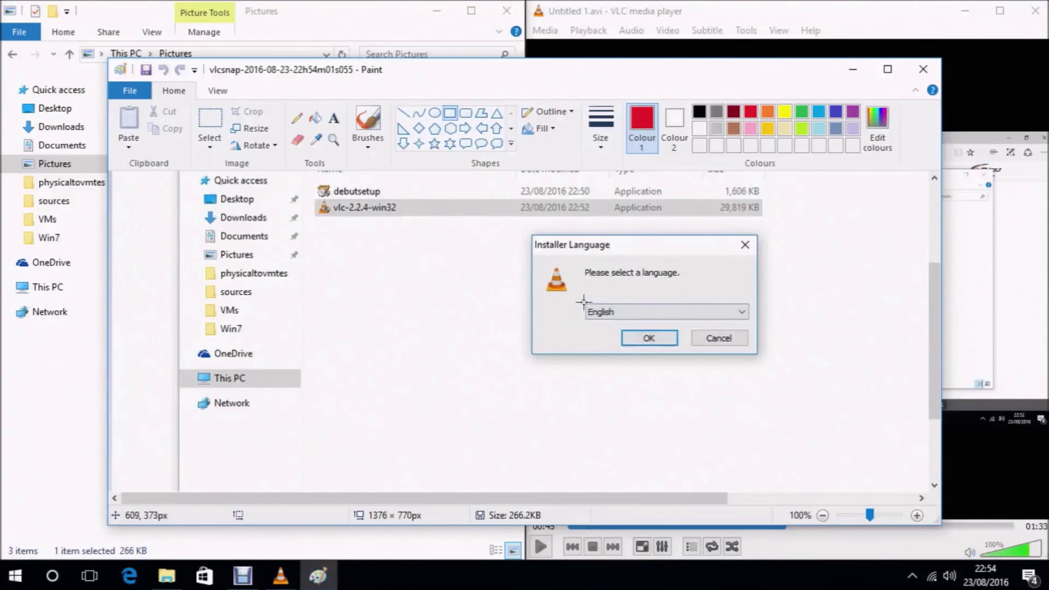
mouse_move(584, 301)
left_mouse_down()
mouse_move(764, 318)
mouse_move(739, 319)
mouse_move(749, 318)
left_mouse_up()
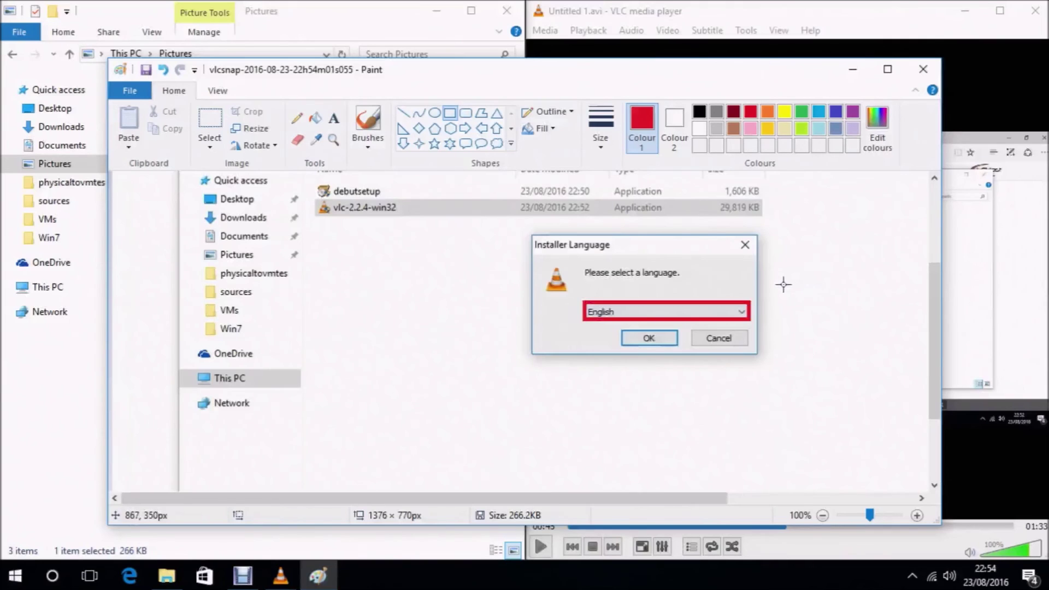
key("ctrl+s")
left_click(923, 69)
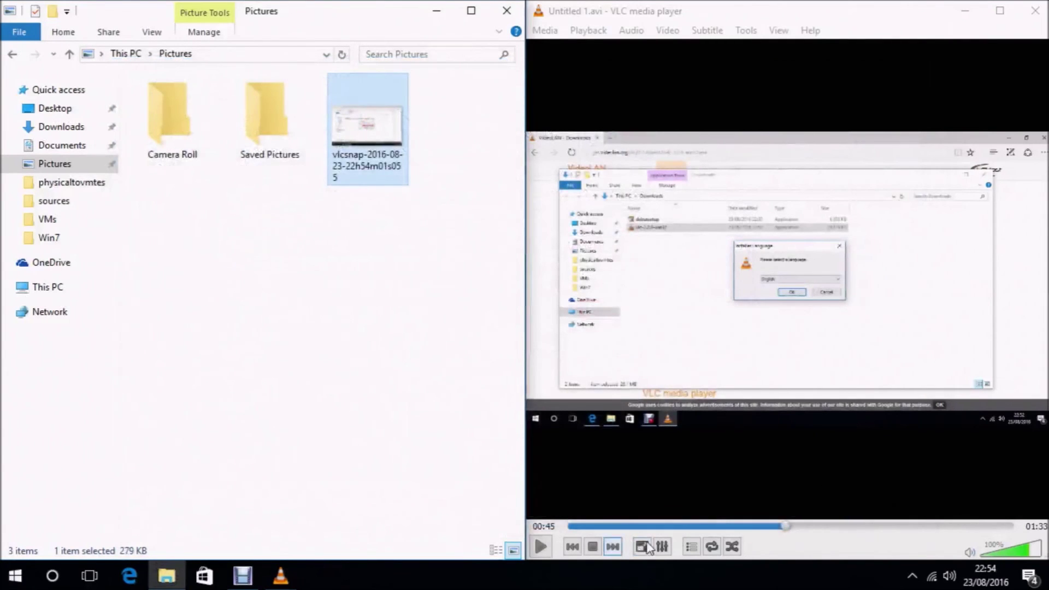
Play the recording to the licence agreement at 00:47, pause, and take a VLC snapshot
left_click(541, 547)
left_click(541, 547)
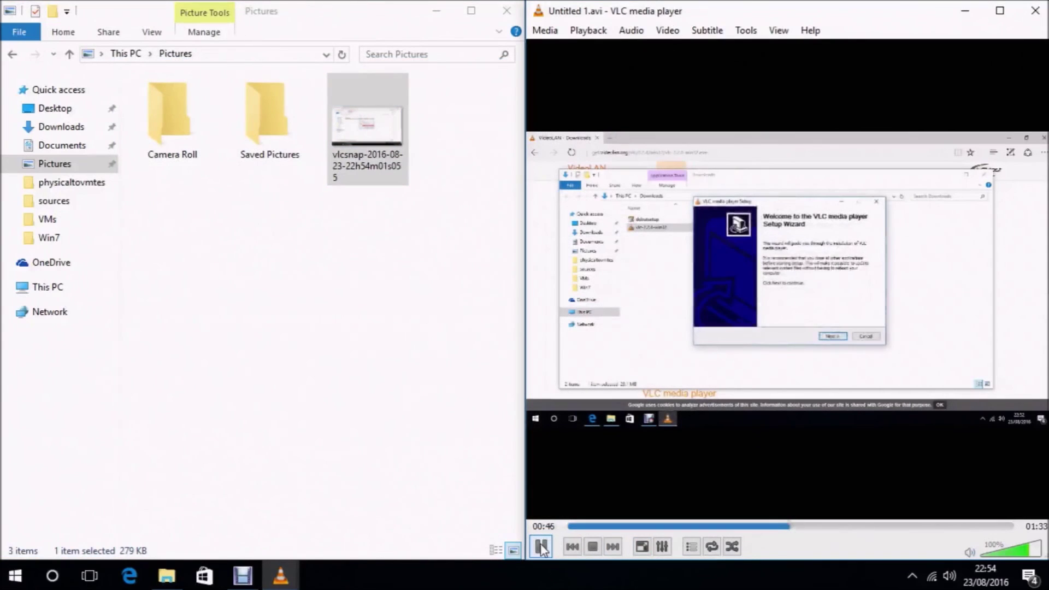
left_click(541, 547)
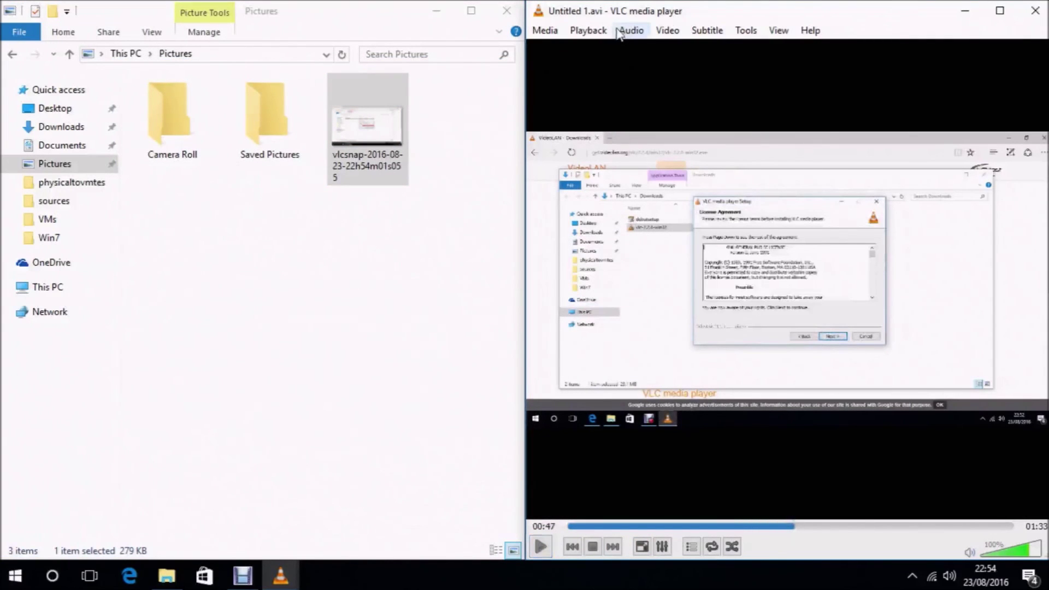
left_click(588, 31)
mouse_move(666, 32)
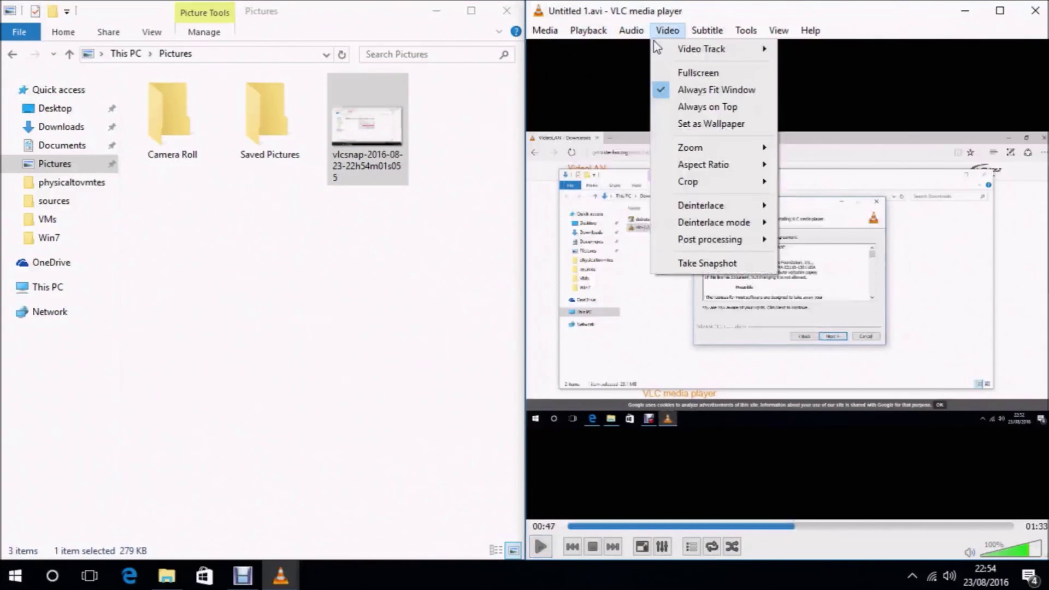
left_click(691, 263)
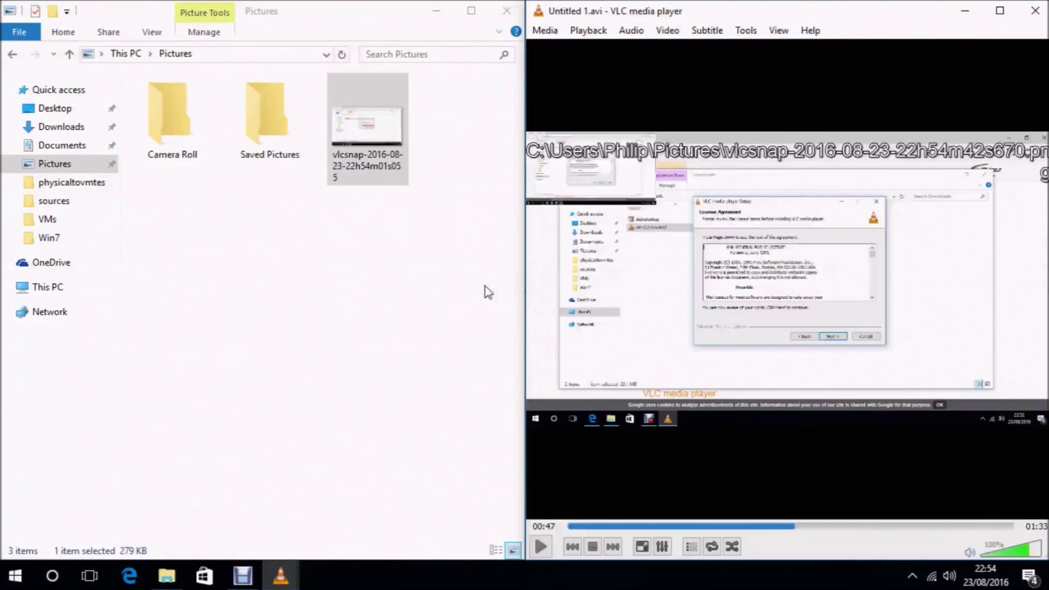
right_click(476, 115)
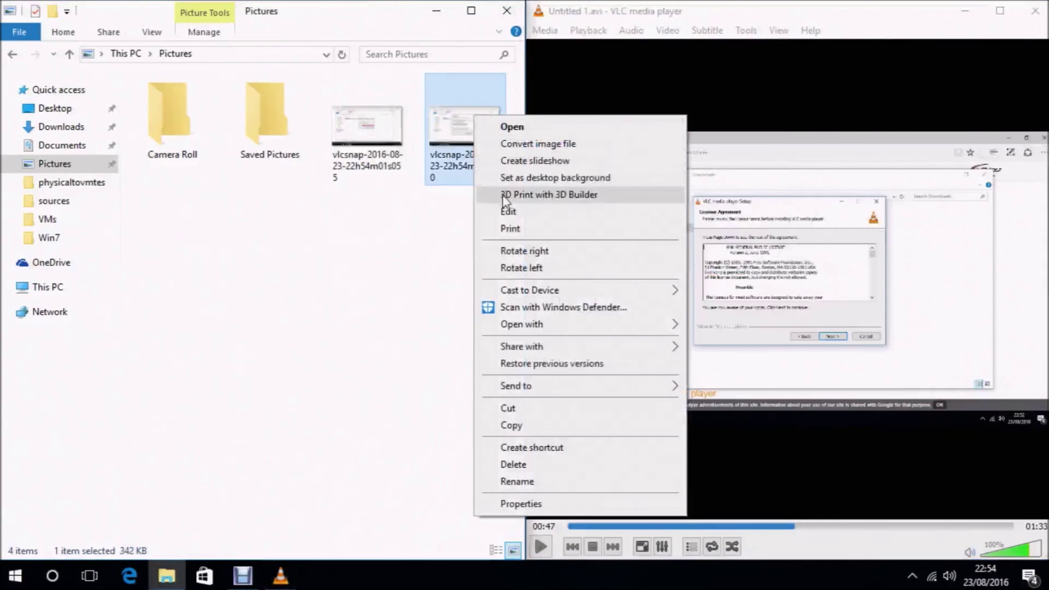
left_click(506, 211)
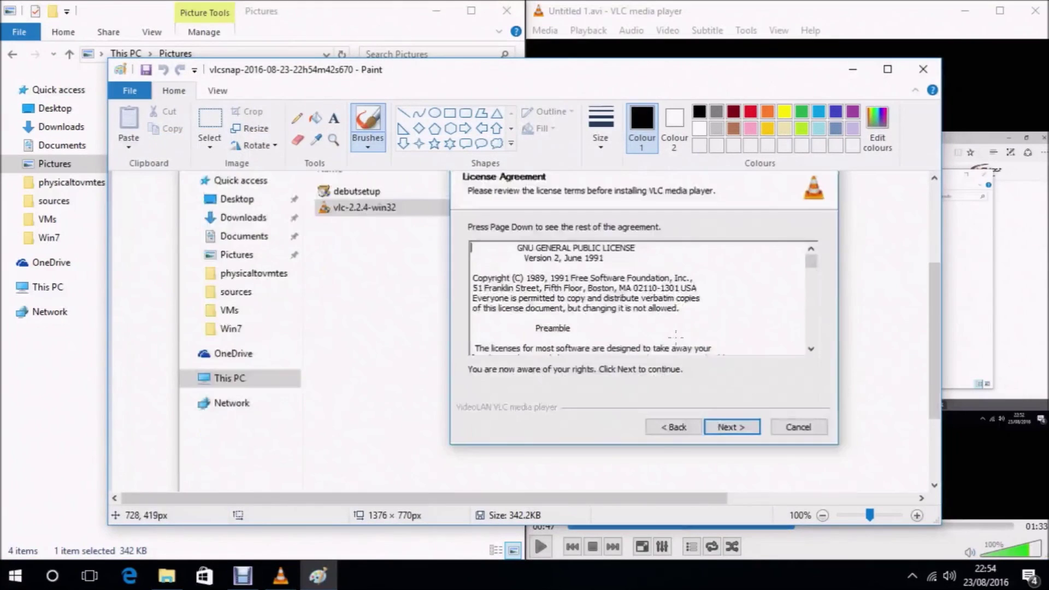
scroll(676, 335, "down", 3)
scroll(676, 334, "up", 5)
scroll(676, 340, "down", 2)
scroll(676, 340, "down", 3)
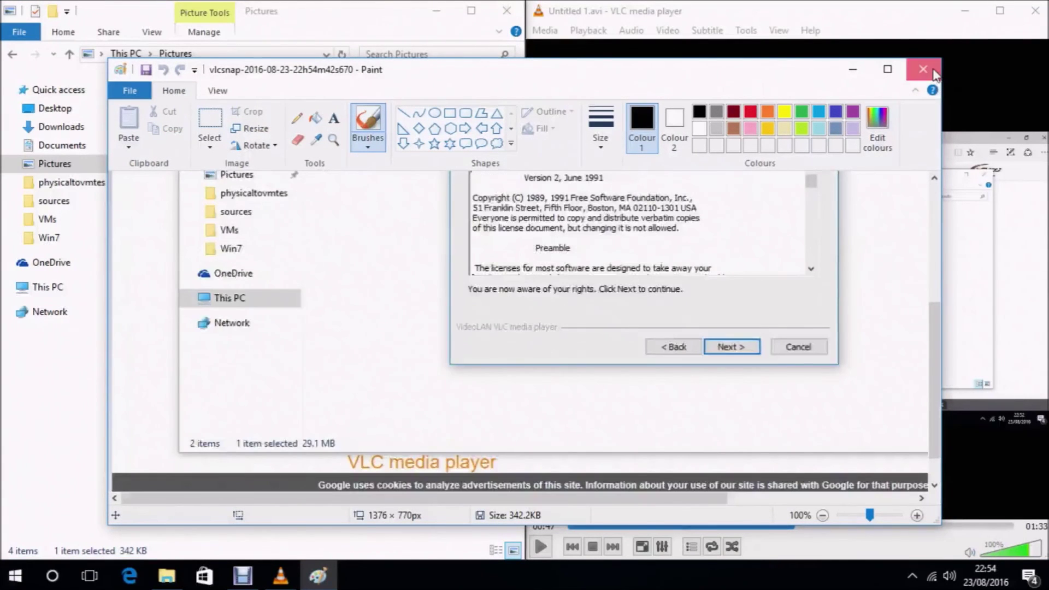
left_click(922, 69)
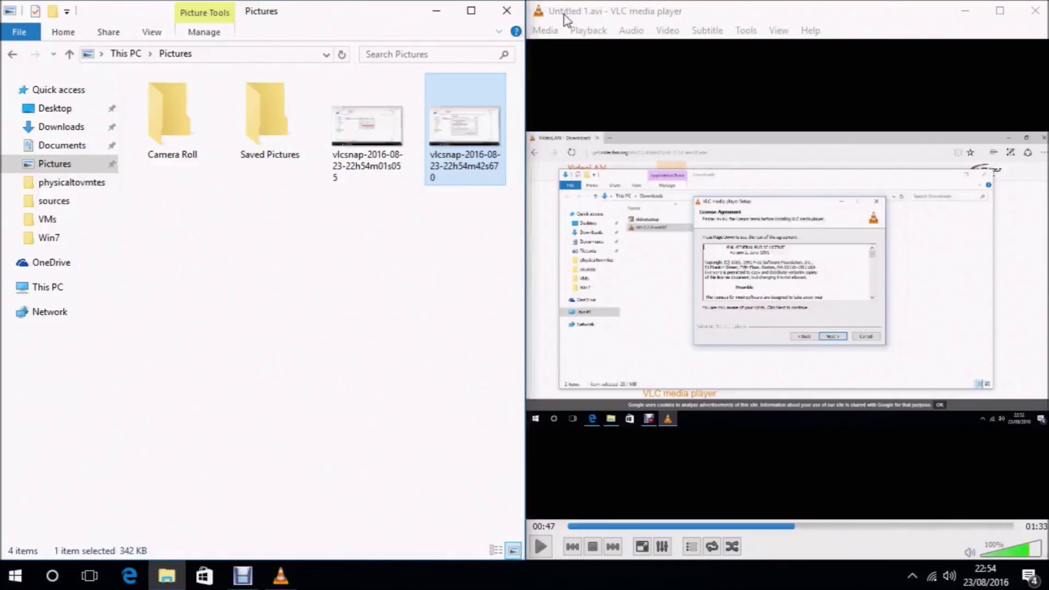